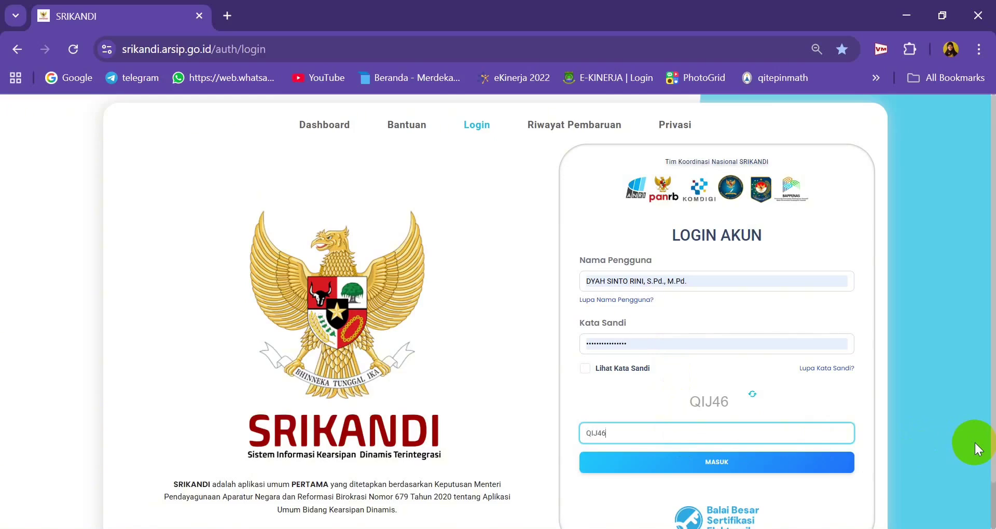
Log in to the SRIKANDI account and open the Template Naskah list under Tata Naskah Dinas.
key("Return")
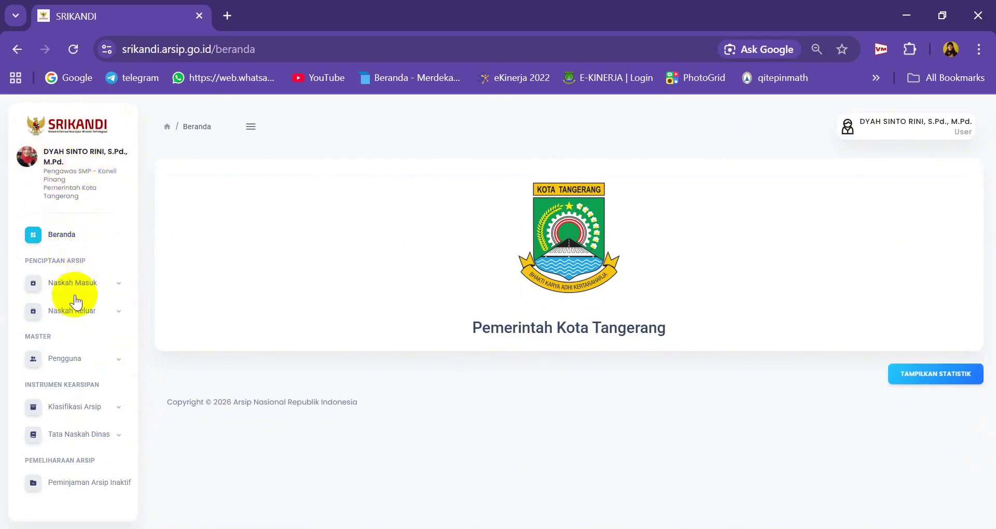
left_click(84, 434)
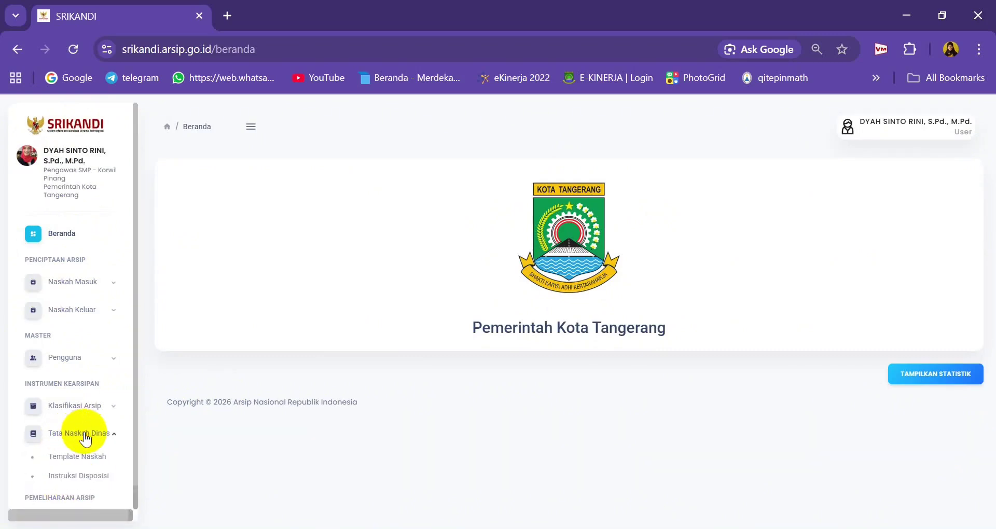
left_click(92, 462)
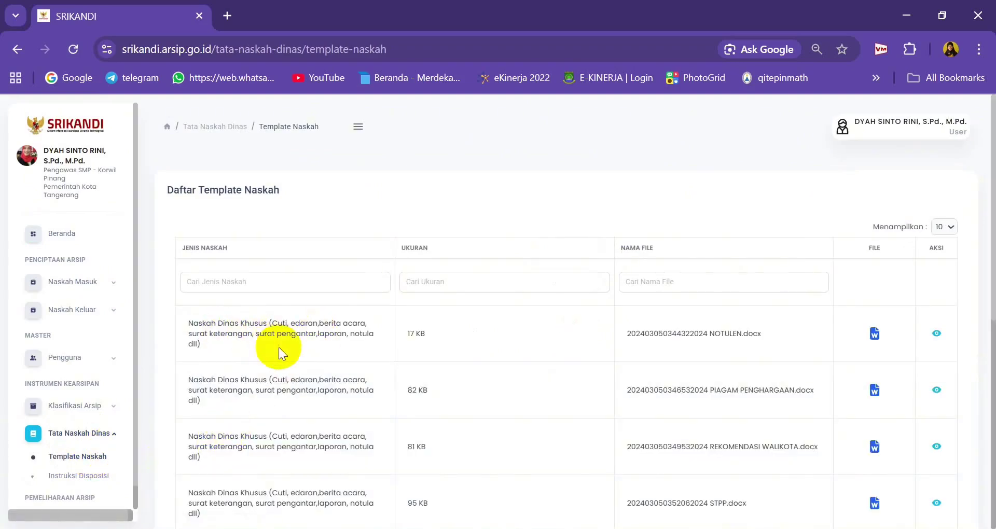
Look through the document types and file names in the template list.
scroll(445, 360, "down", 8)
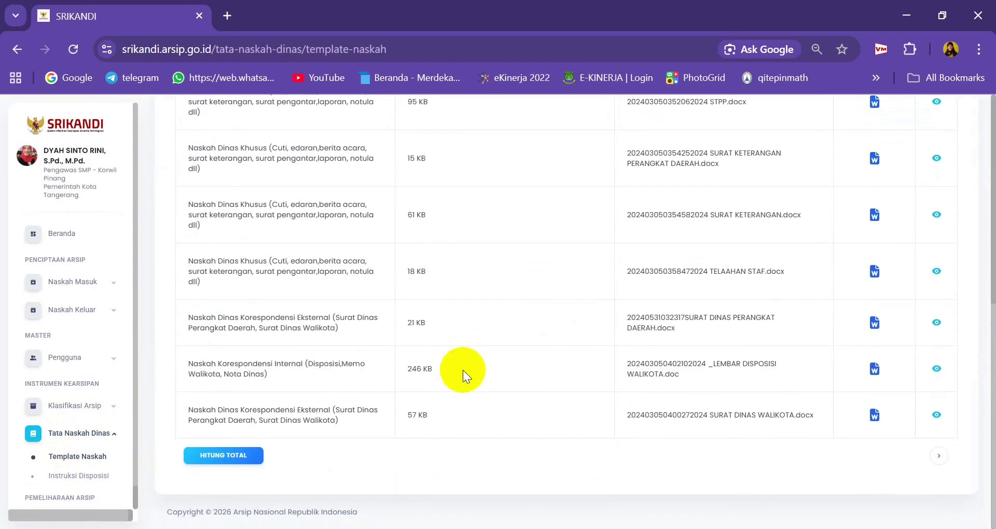
scroll(483, 379, "up", 8)
scroll(482, 379, "down", 3)
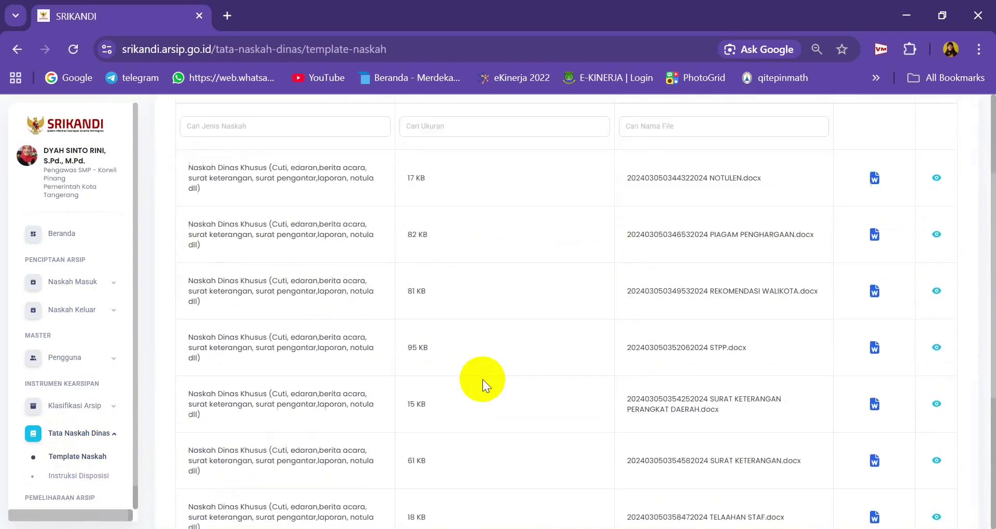
scroll(566, 369, "down", 3)
scroll(730, 300, "up", 6)
scroll(186, 311, "down", 3)
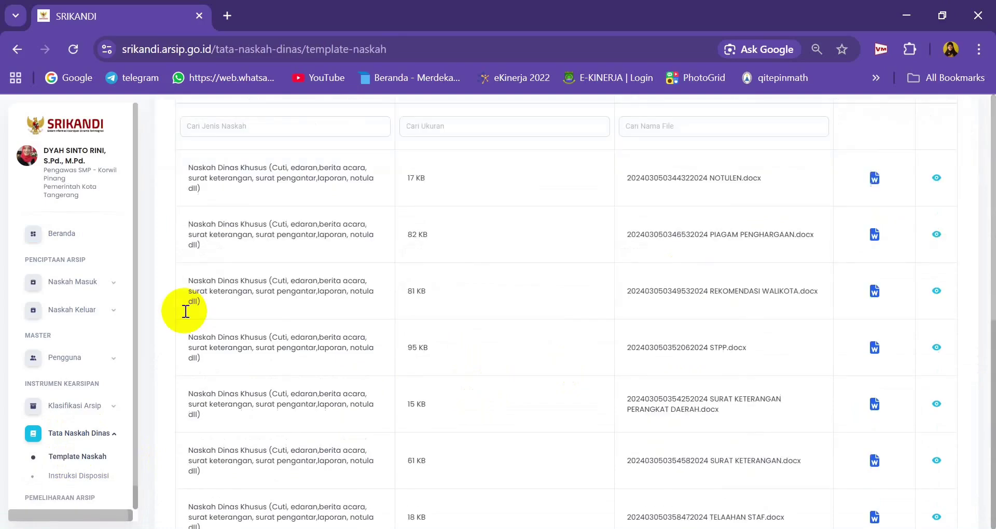
scroll(186, 311, "up", 3)
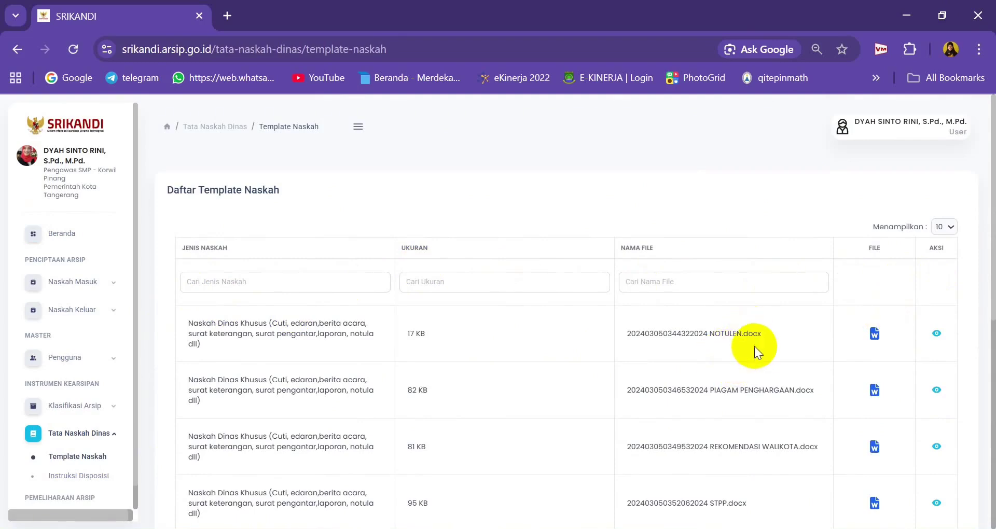
scroll(754, 346, "down", 7)
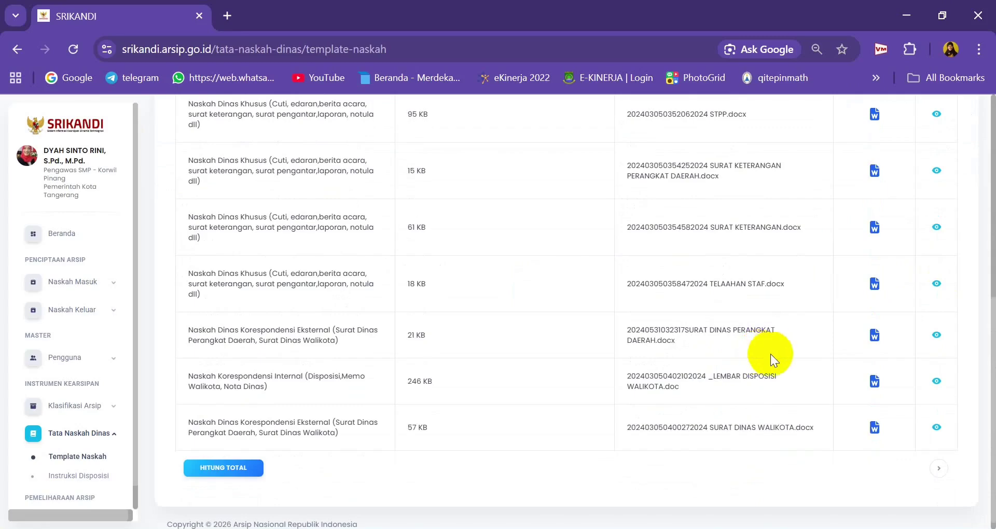
scroll(768, 344, "up", 7)
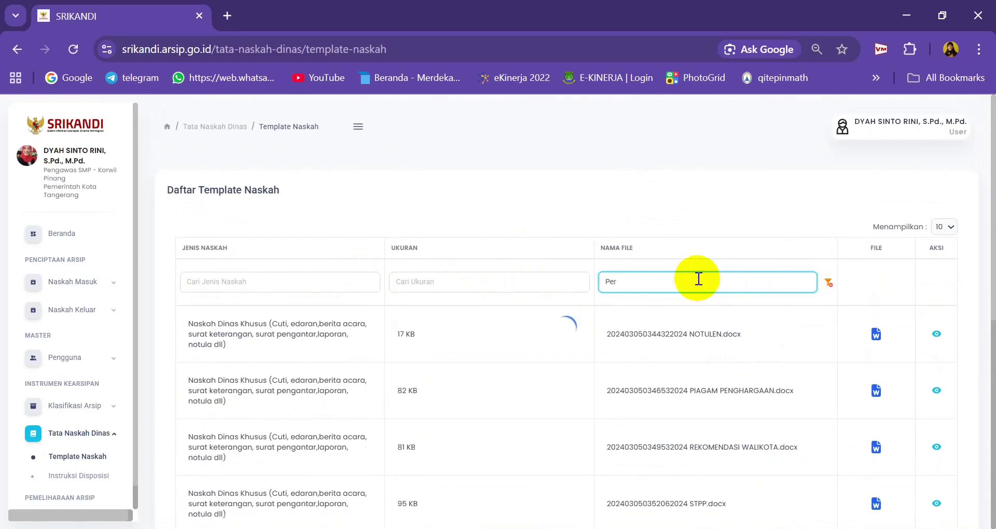
Filter the template list by the file name "Permohonan" and try downloading Permohonan cuti fix.docx, cancelling the save.
type("ohonan")
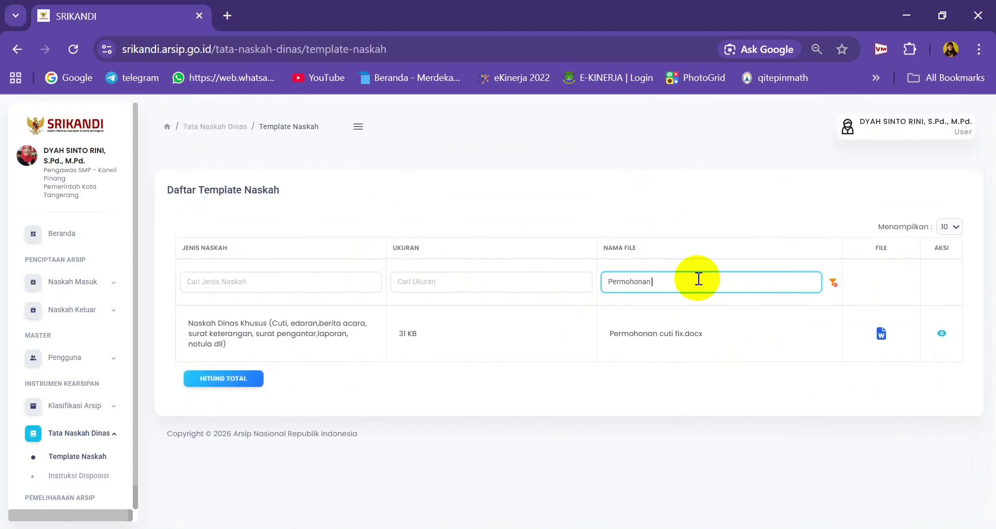
left_click(881, 334)
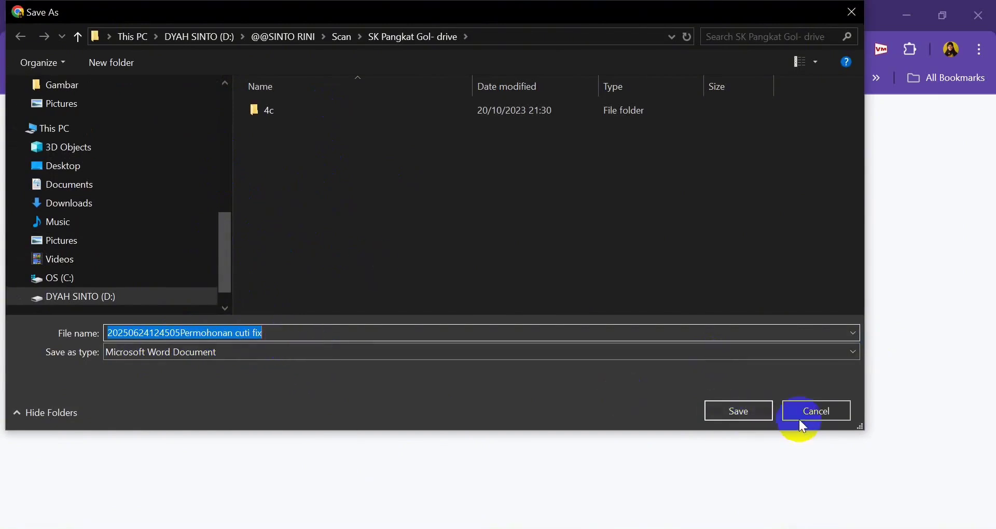
left_click(812, 414)
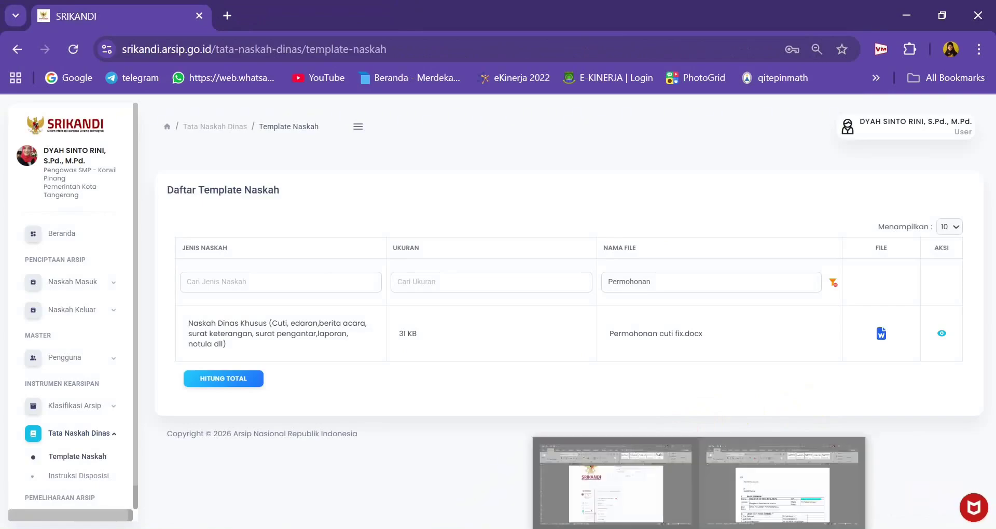
Switch to the filled-in leave request in Word and review the addressee placeholder and the employee data in section I.
left_click(740, 508)
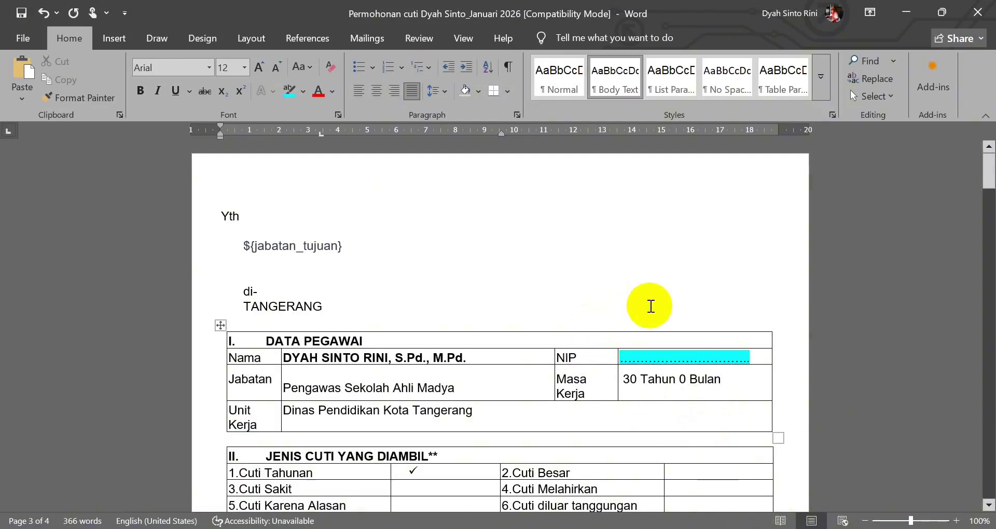
scroll(560, 273, "down", 1)
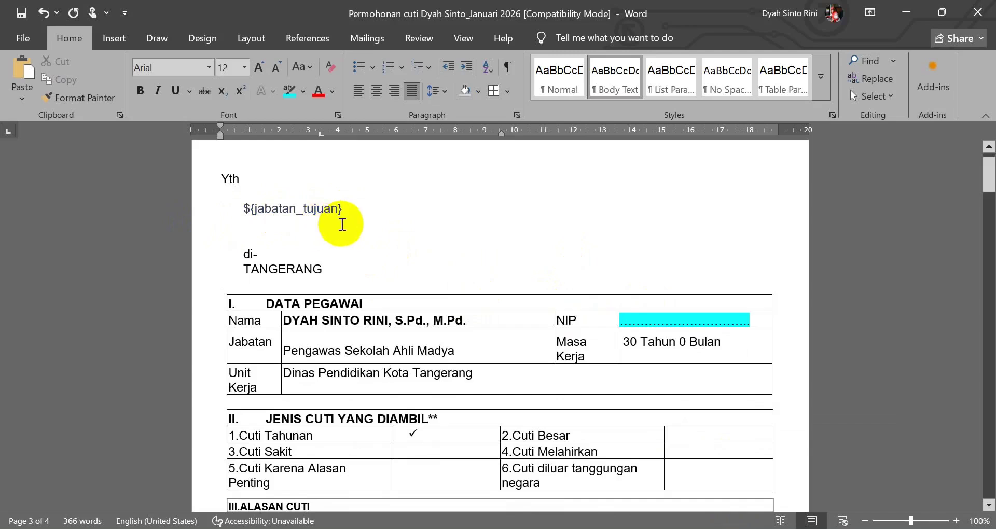
scroll(311, 262, "down", 1)
double_click(301, 284)
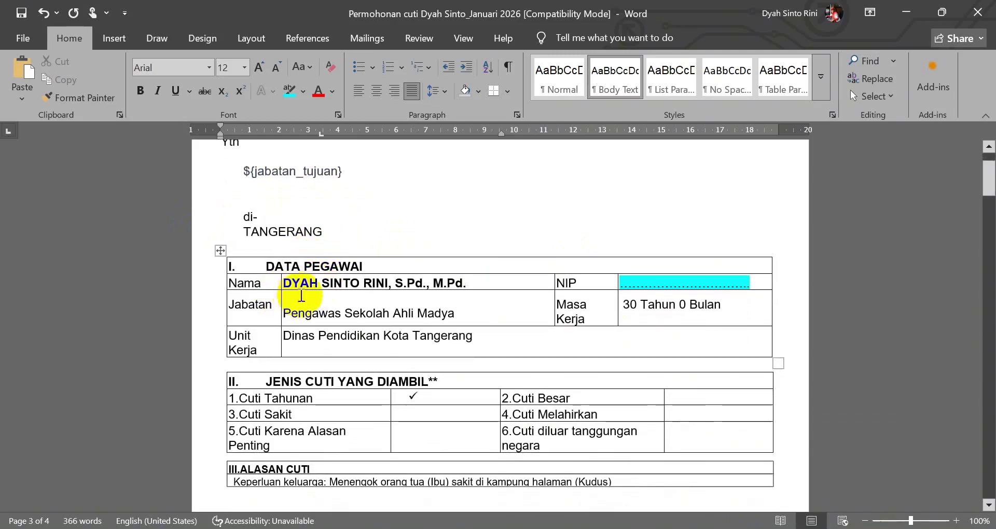
left_click(301, 295)
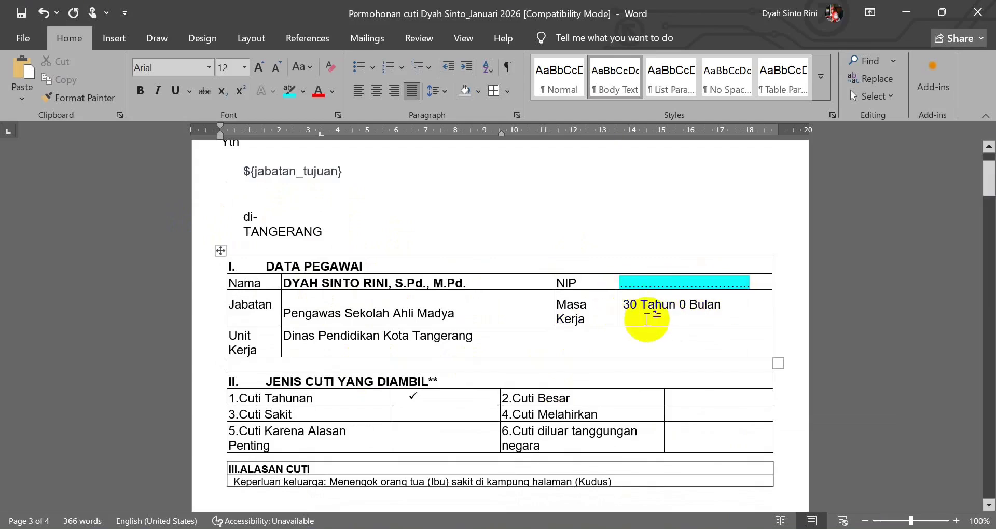
Review the leave type, reason, duration and leave notes in sections II to V of the request.
scroll(630, 332, "down", 1)
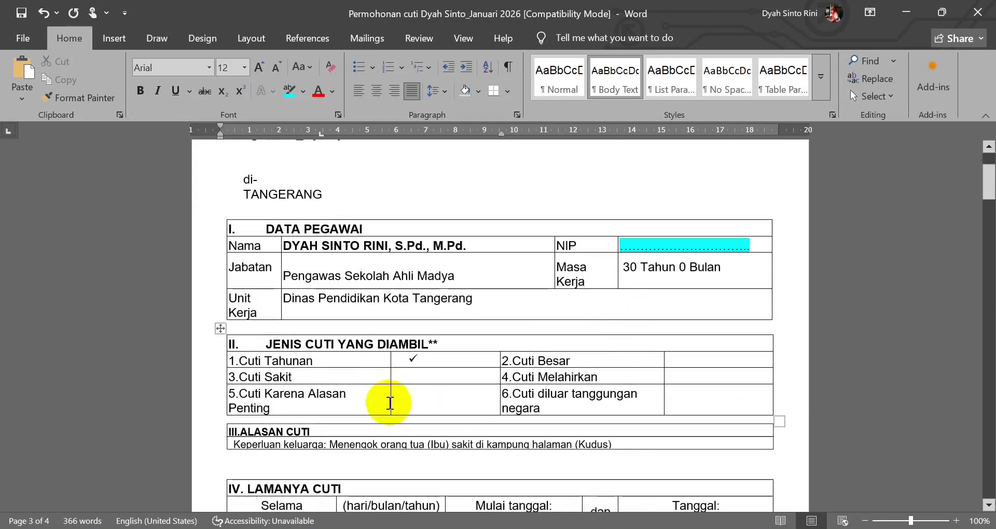
scroll(323, 361, "down", 2)
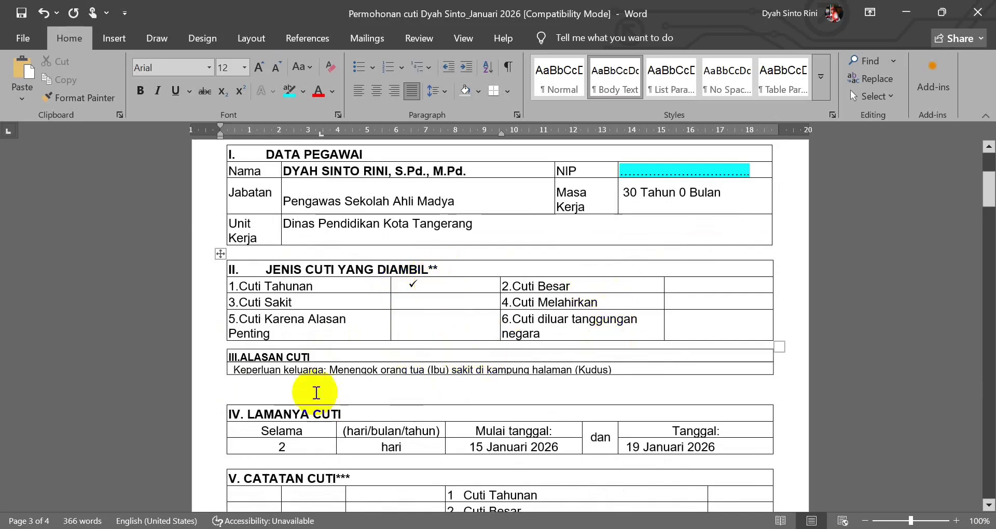
scroll(323, 374, "down", 1)
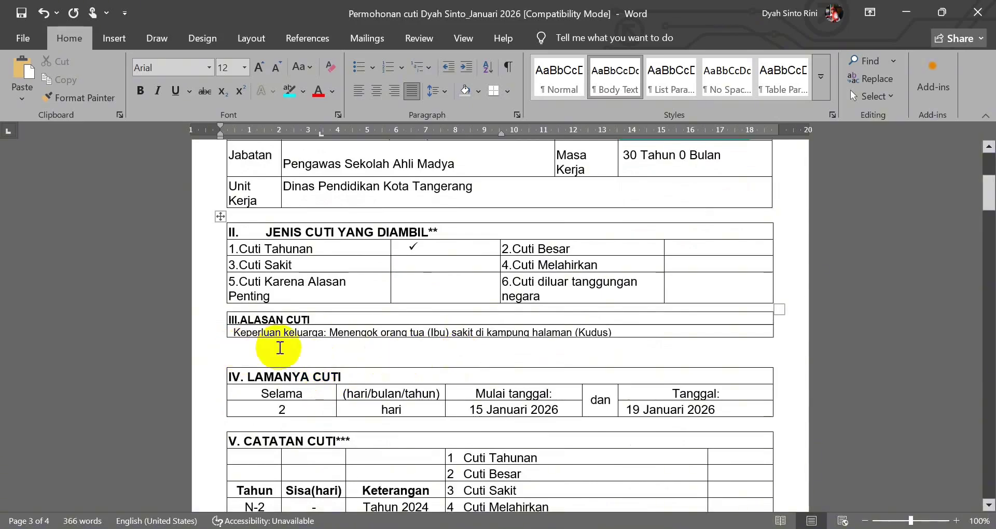
scroll(560, 332, "down", 1)
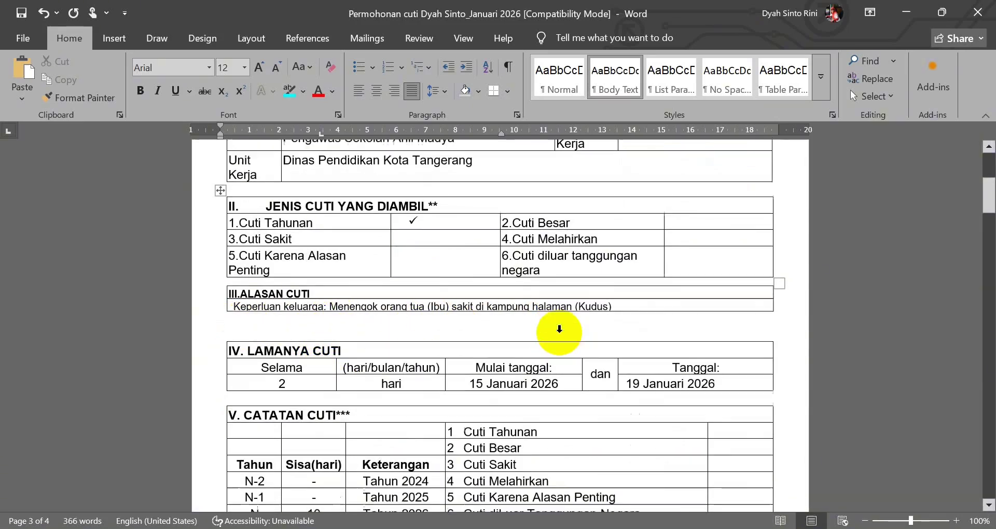
scroll(306, 358, "down", 1)
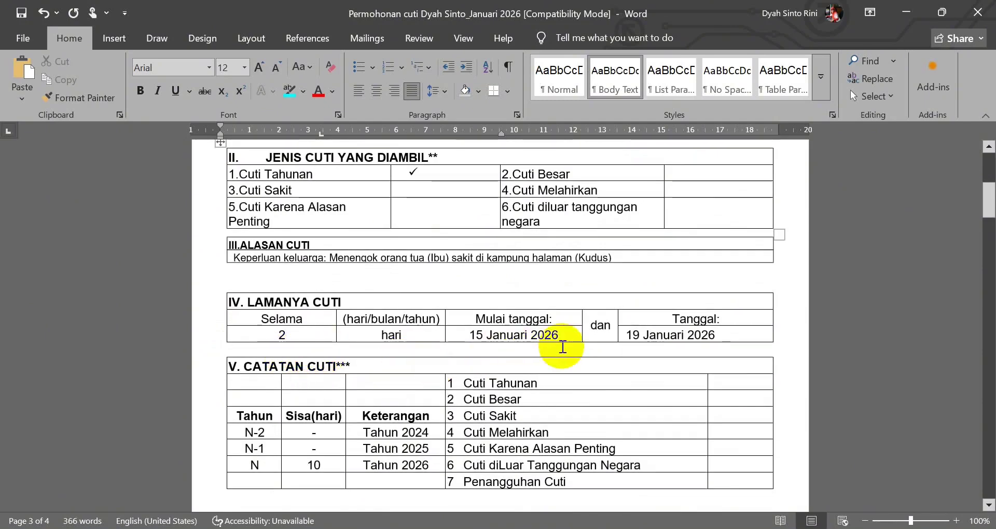
scroll(574, 345, "down", 1)
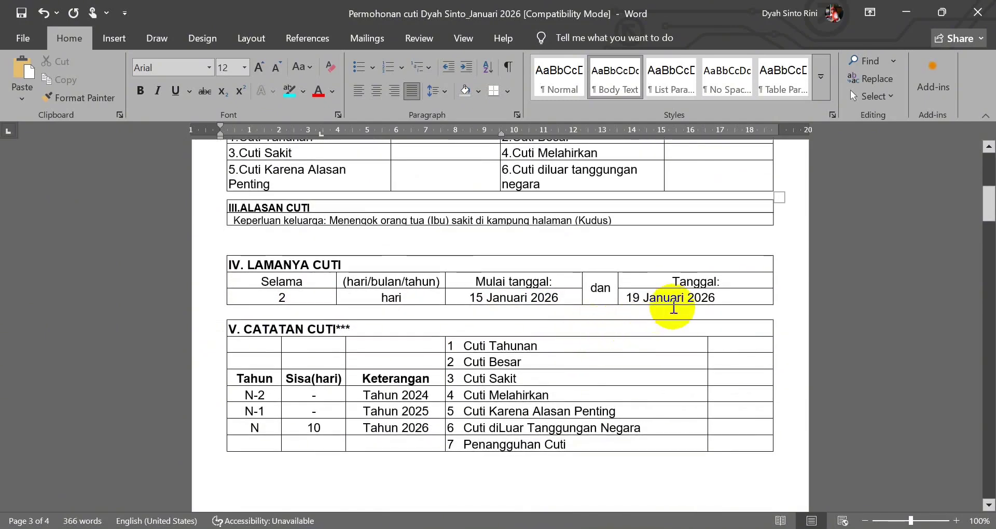
scroll(631, 302, "down", 2)
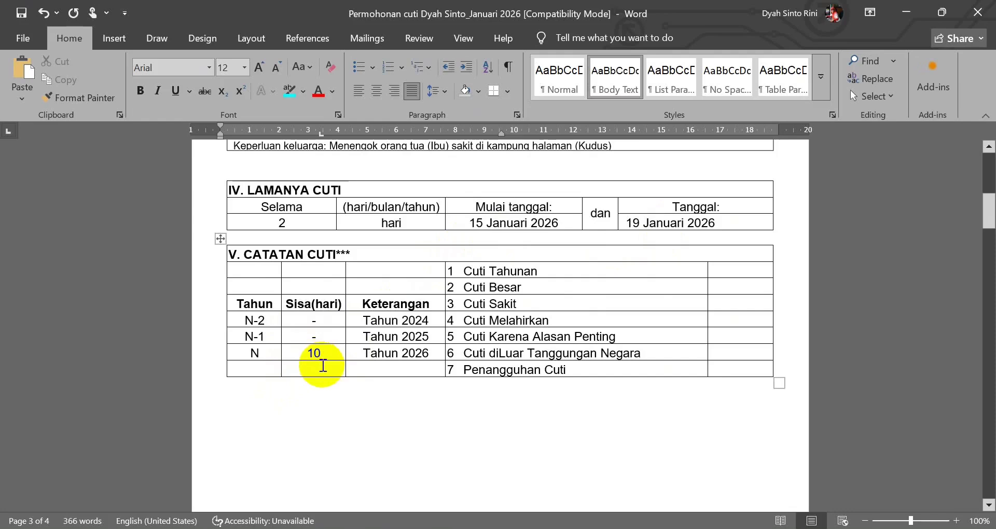
Examine section VI with the address during leave, the phone field and the first sender's signature placeholders.
scroll(392, 373, "down", 10)
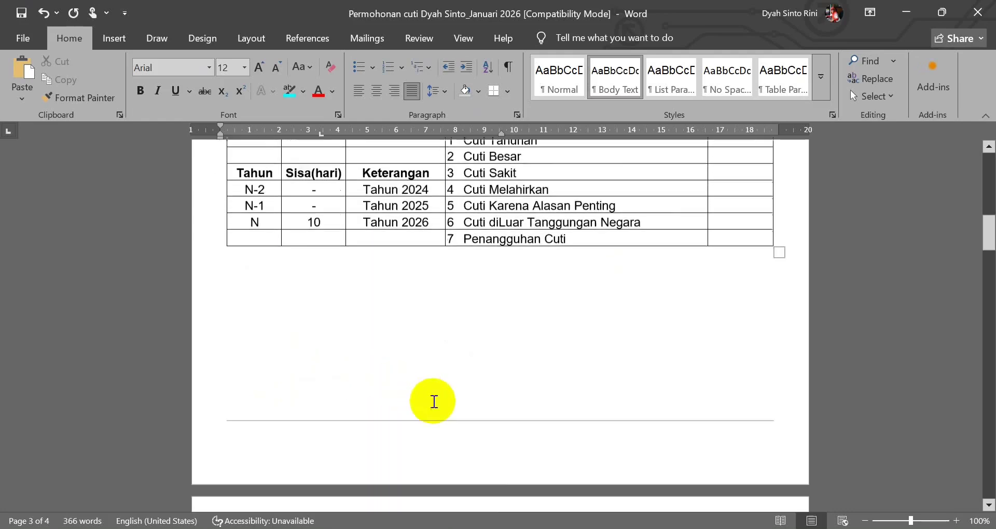
scroll(481, 398, "down", 1)
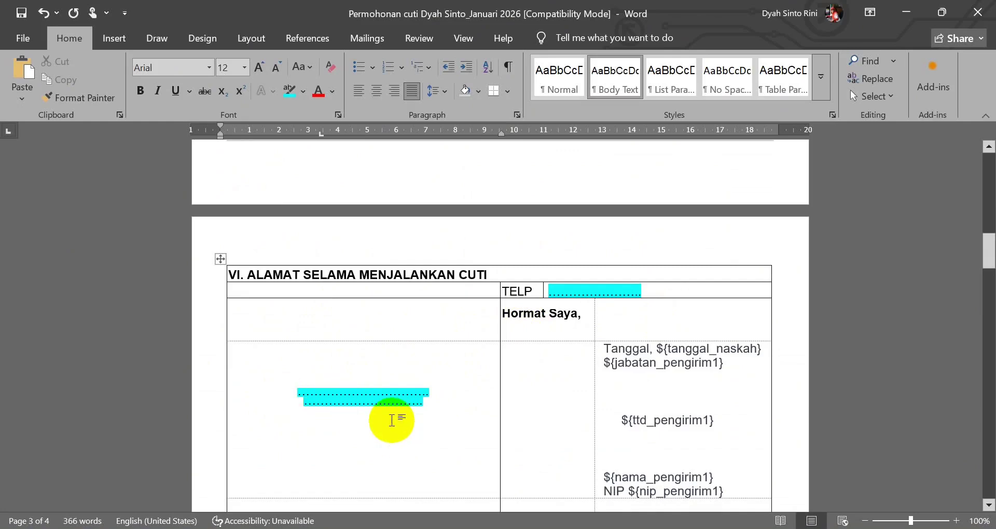
scroll(651, 392, "down", 3)
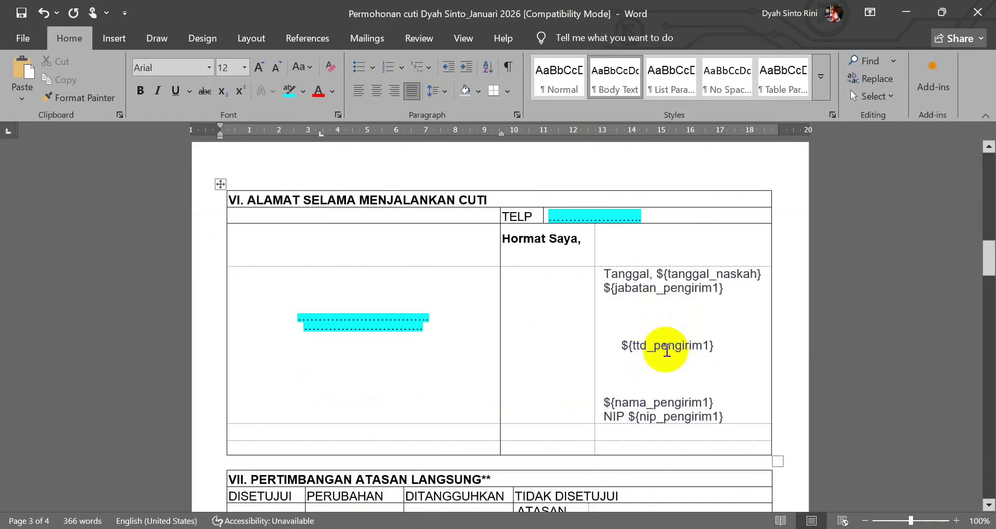
scroll(664, 347, "up", 3)
scroll(669, 368, "down", 3)
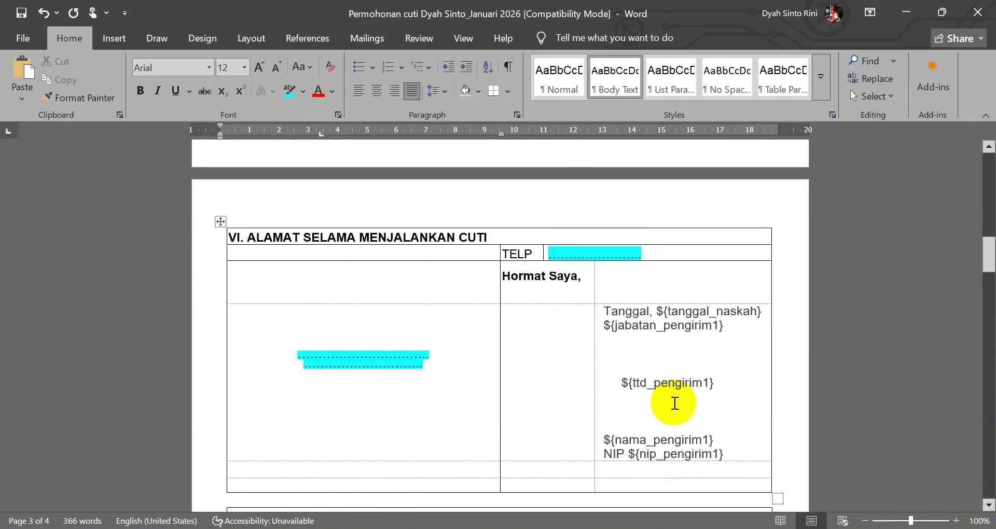
scroll(681, 395, "down", 1)
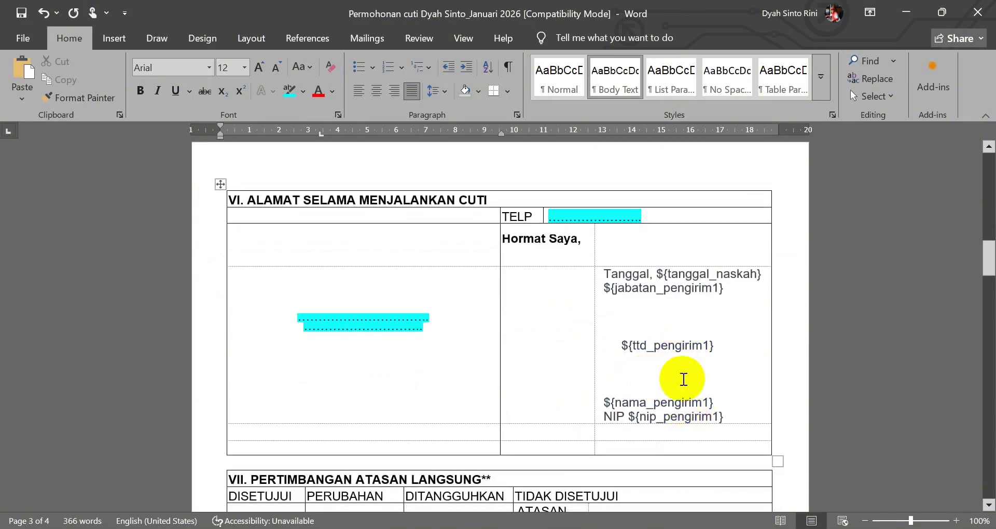
scroll(667, 386, "down", 2)
scroll(669, 386, "up", 1)
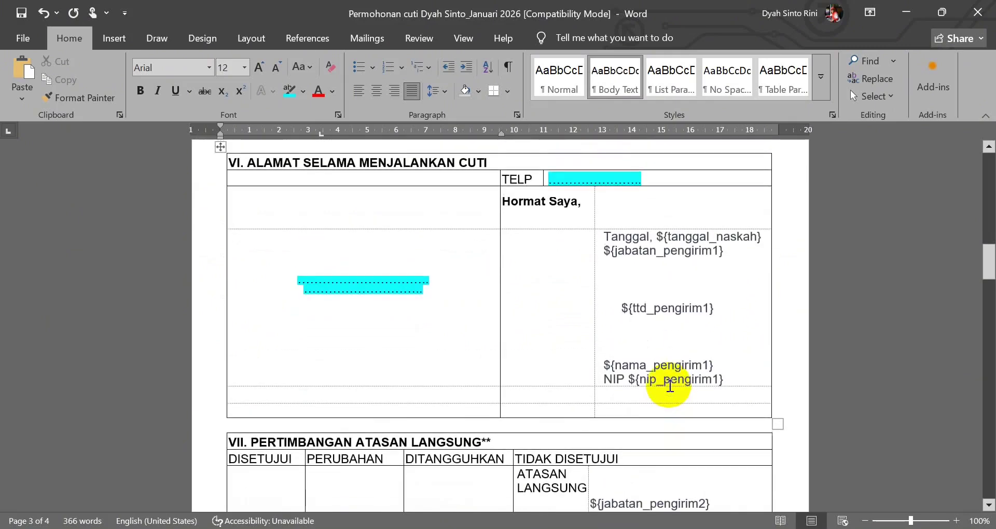
Examine the signature placeholders for the direct supervisor in section VII and the authorising official in section VIII.
scroll(664, 381, "down", 1)
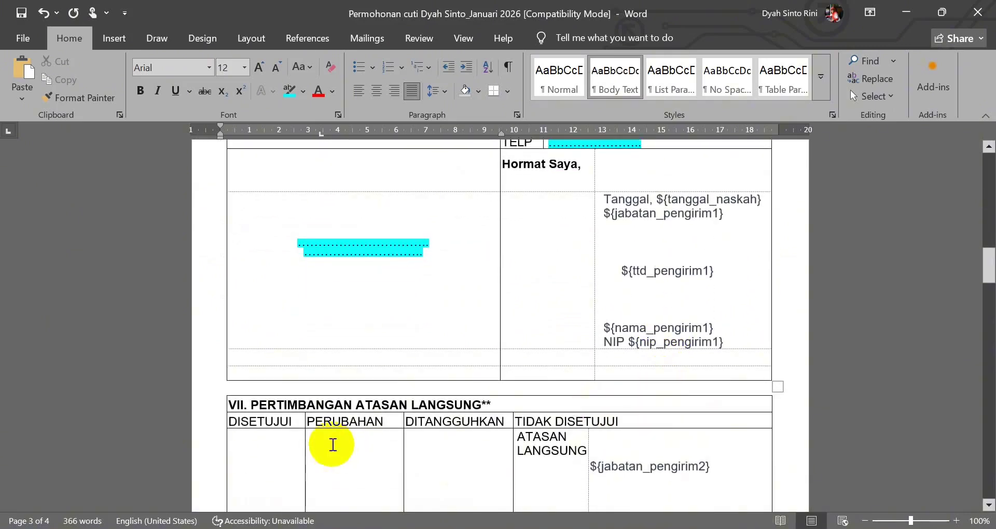
scroll(348, 431, "down", 2)
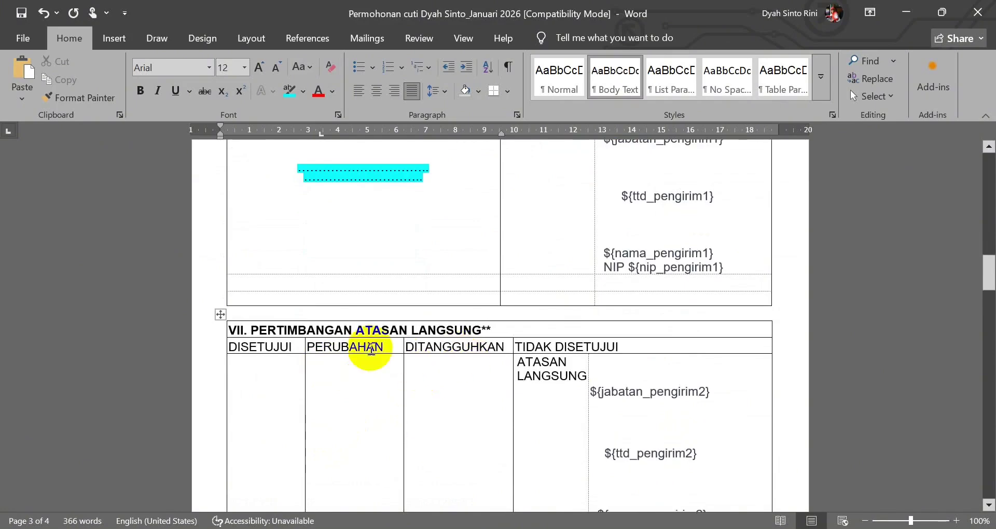
scroll(415, 365, "down", 2)
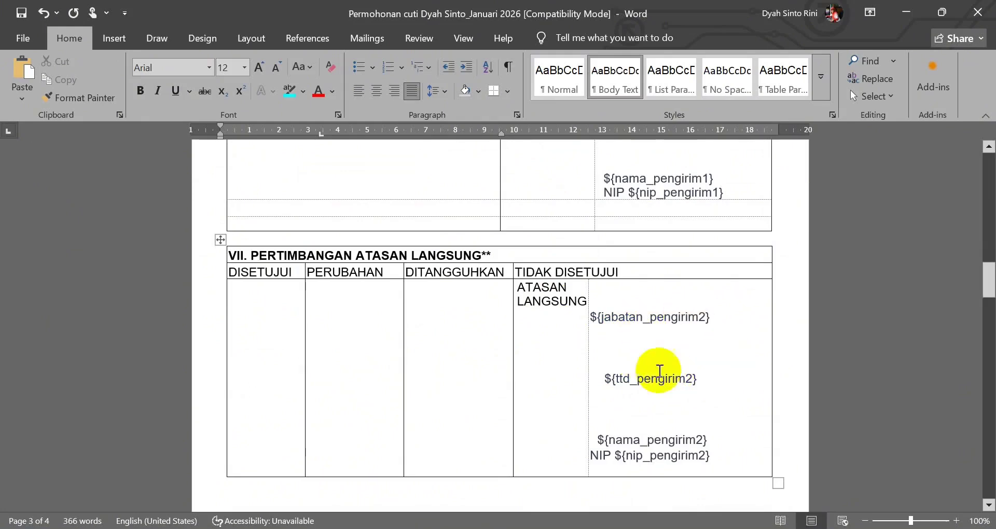
scroll(694, 395, "down", 10)
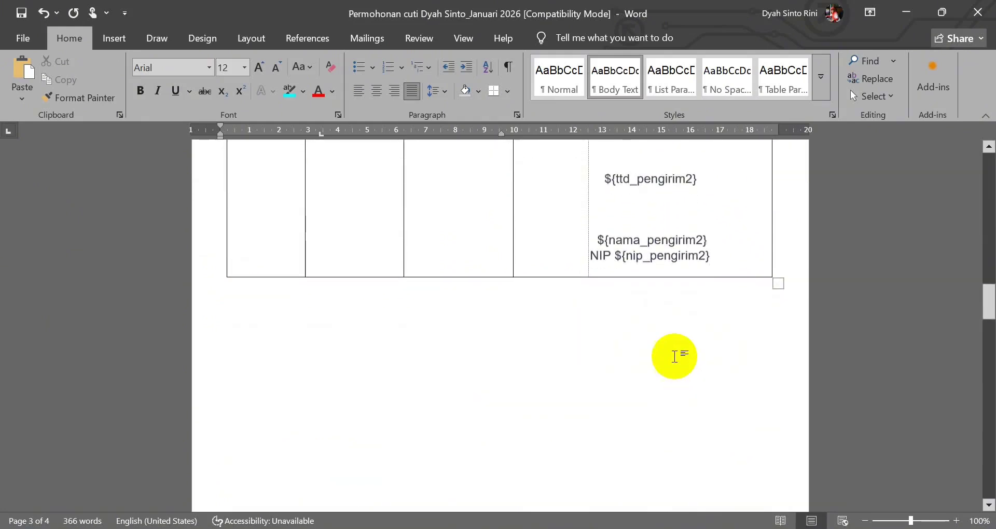
scroll(674, 358, "down", 3)
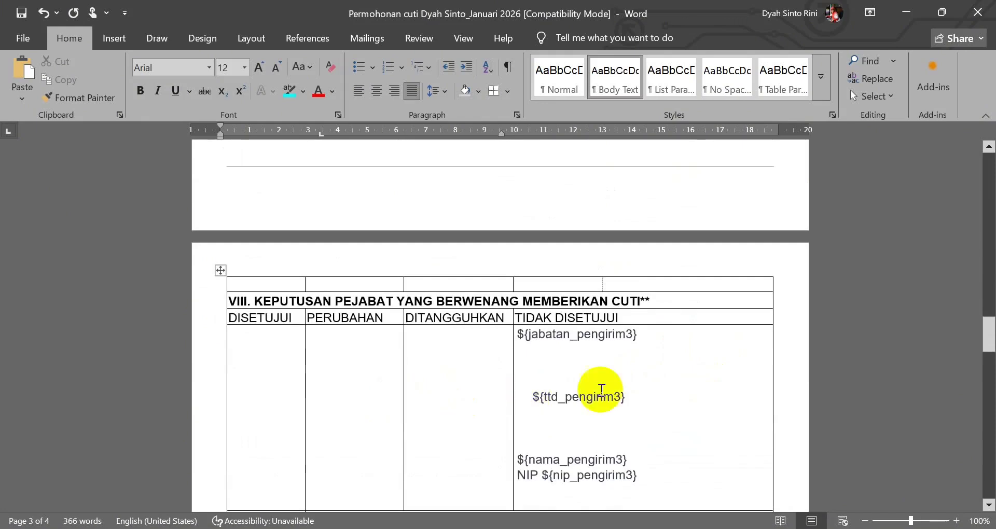
scroll(636, 396, "down", 2)
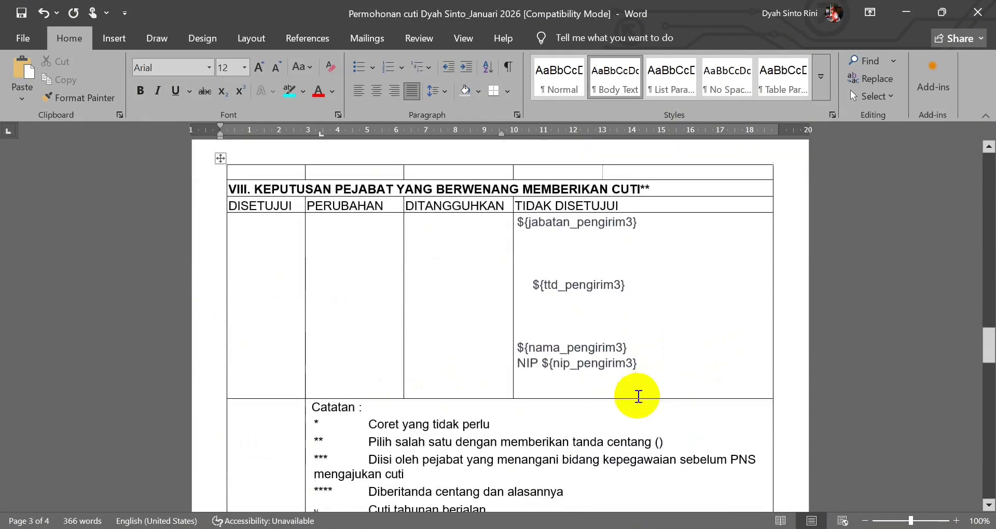
Recheck the sender signature placeholders in sections VI, VII and VIII and the Catatan notes at the end of the request form.
scroll(639, 396, "down", 1)
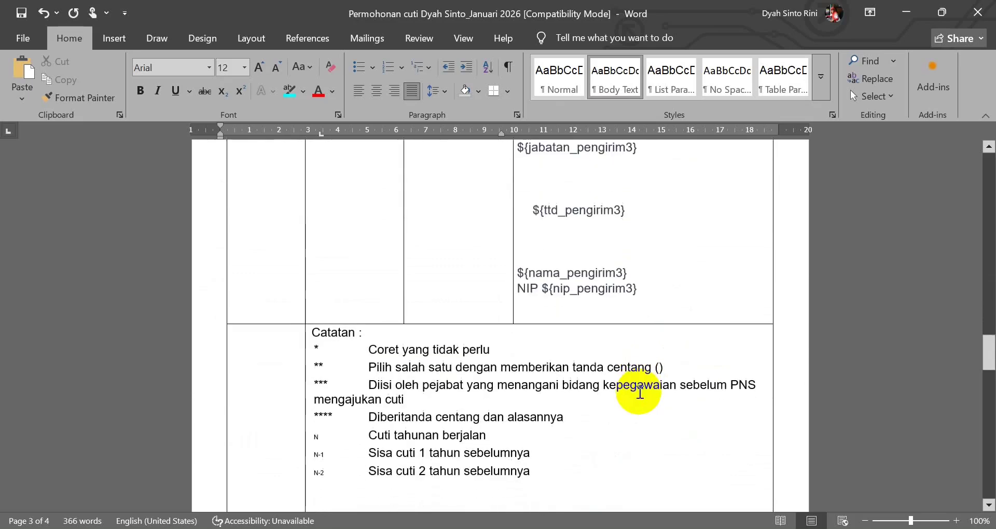
scroll(639, 392, "down", 1)
scroll(640, 394, "up", 6)
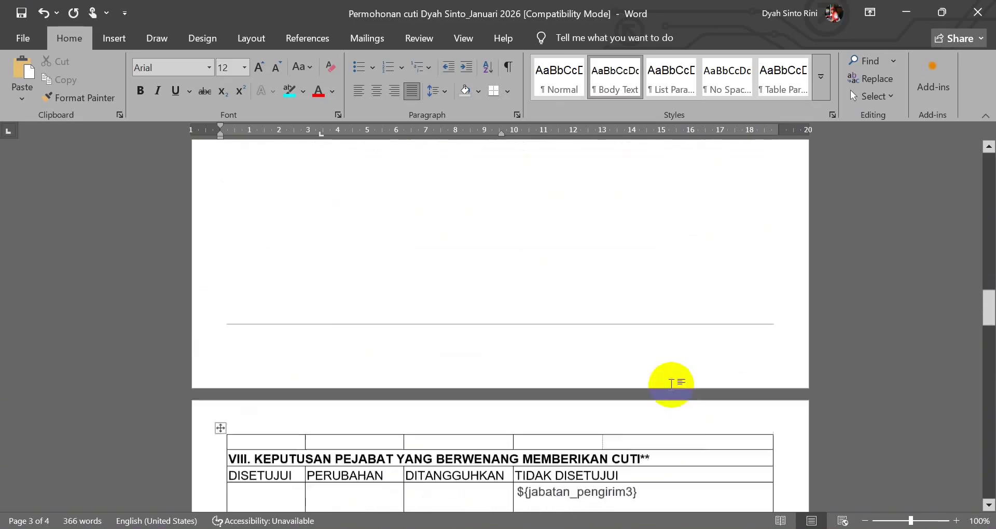
scroll(670, 384, "up", 12)
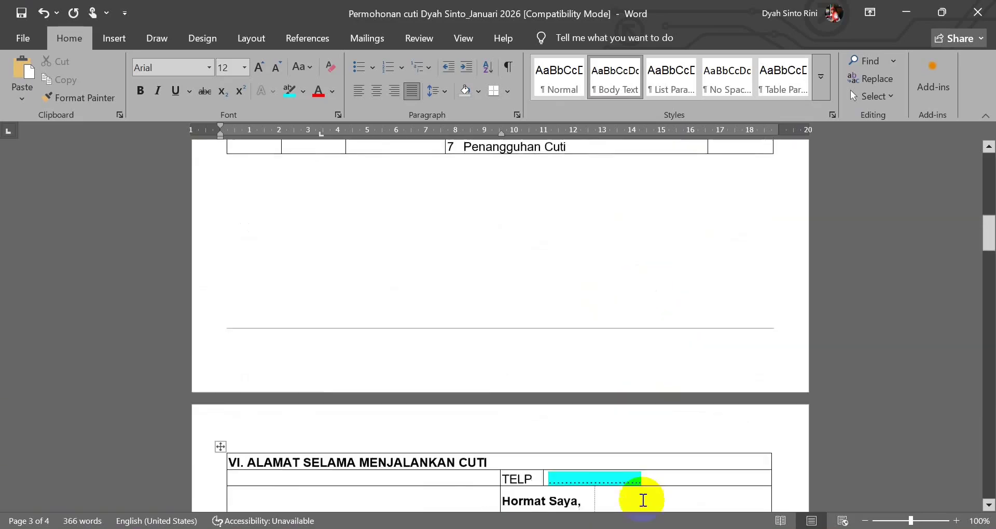
scroll(642, 488, "up", 2)
scroll(653, 483, "down", 4)
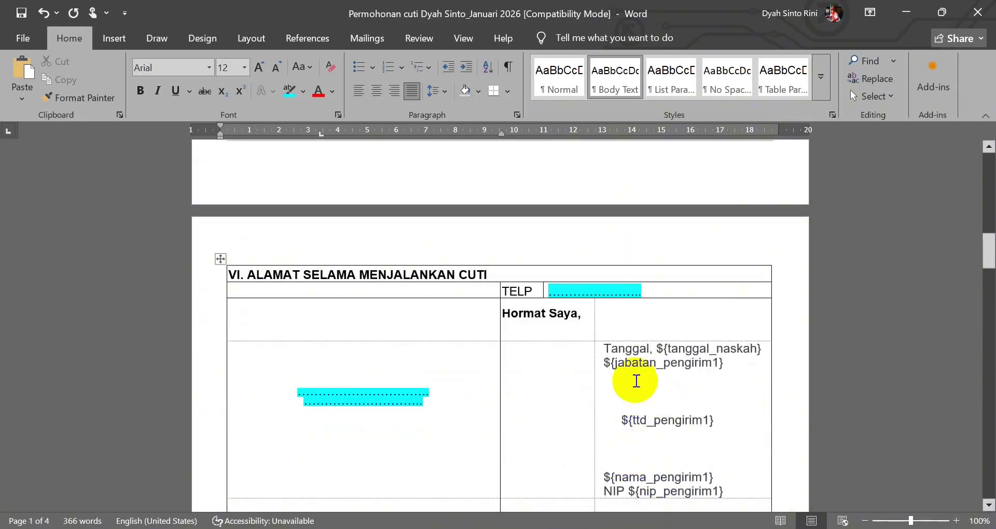
scroll(648, 386, "down", 4)
scroll(691, 373, "down", 4)
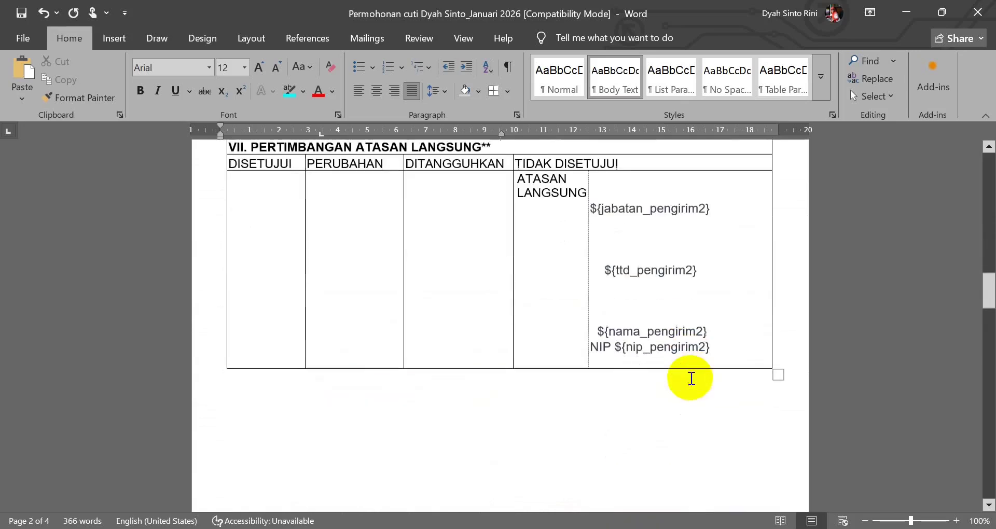
scroll(696, 284, "down", 10)
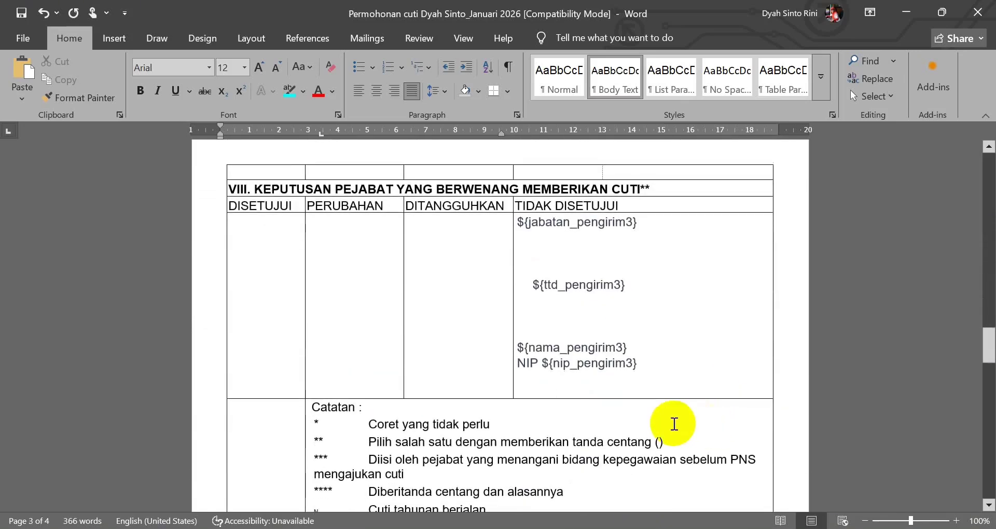
Examine the Surat Izin Cuti Tahunan on page 4: number placeholder, issuing official, employee data, leave duration, conditions and third sender's signature placeholders.
scroll(673, 420, "down", 5)
scroll(673, 432, "down", 5)
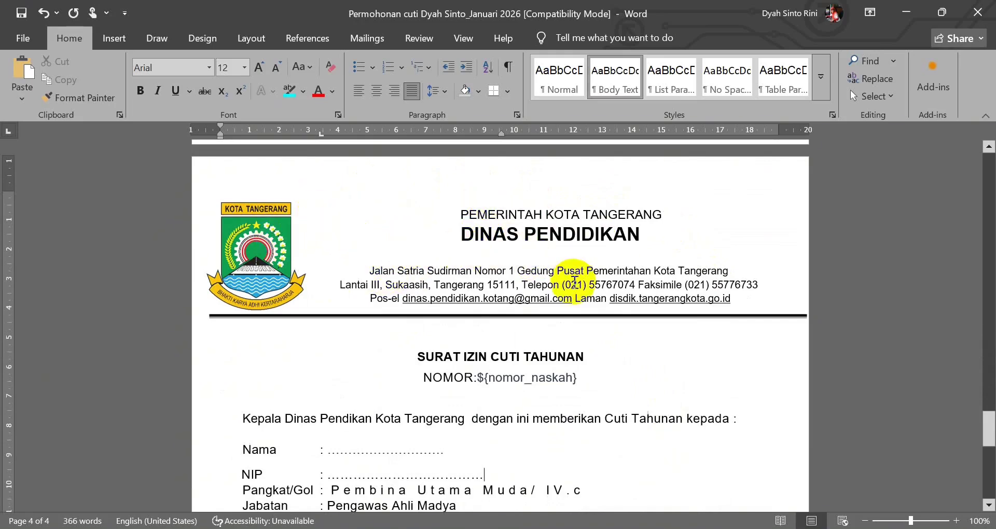
scroll(573, 271, "down", 5)
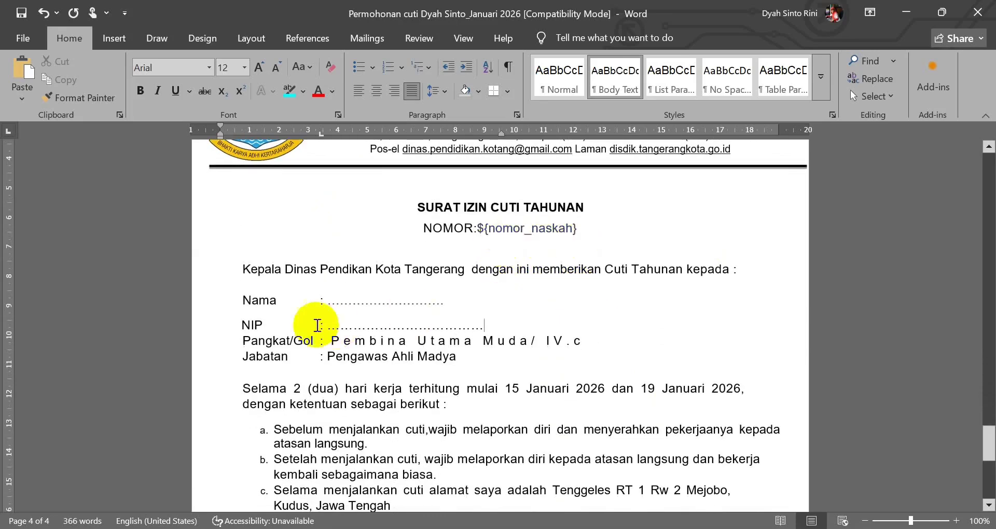
scroll(280, 291, "up", 2)
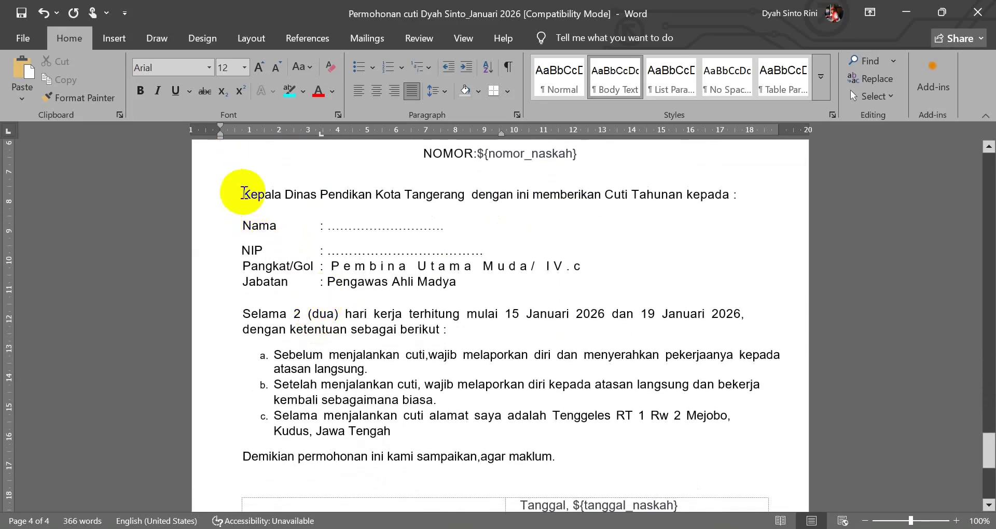
left_click_drag(242, 194, 434, 195)
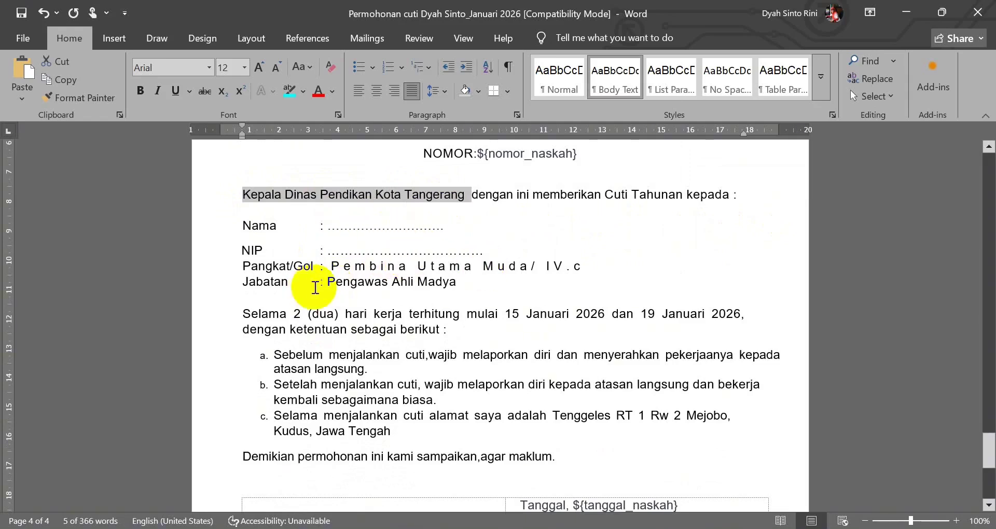
scroll(389, 280, "down", 2)
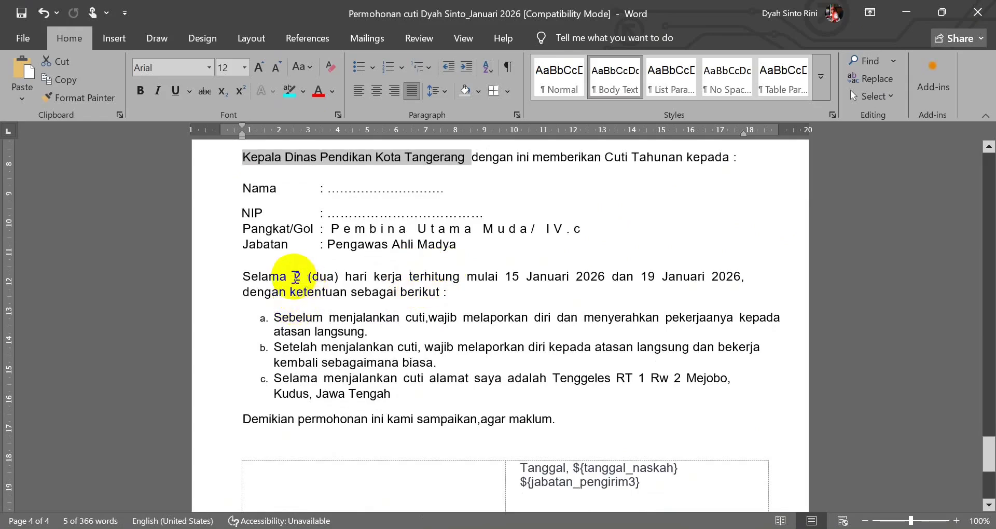
left_click_drag(296, 277, 402, 278)
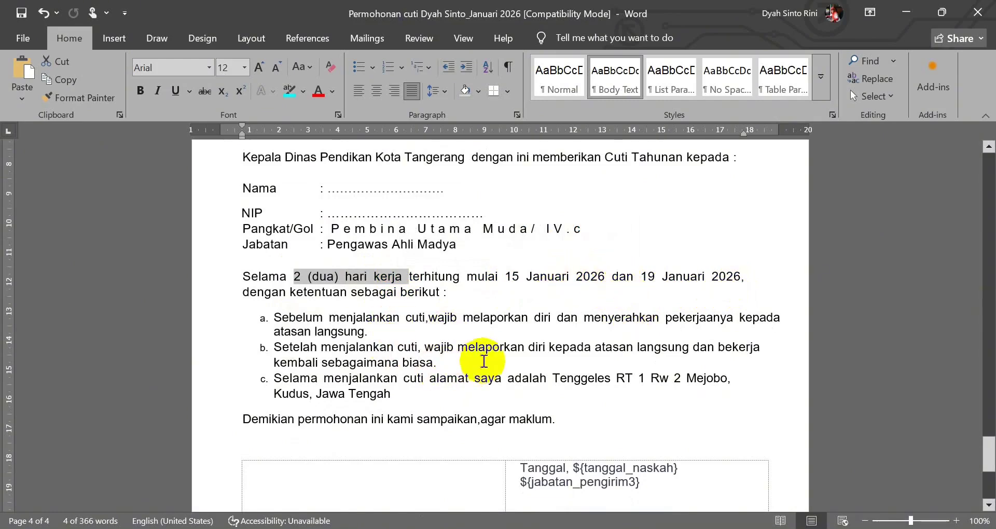
scroll(483, 361, "down", 6)
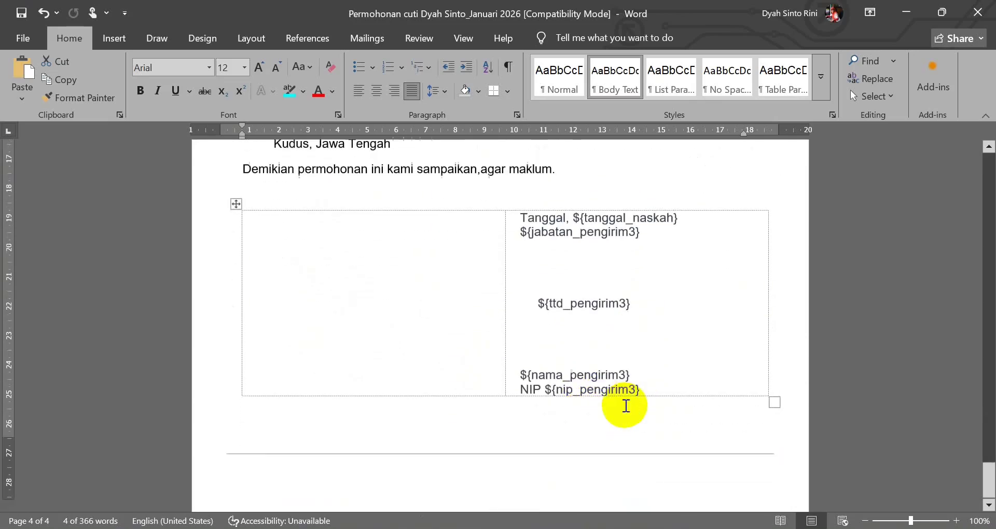
scroll(626, 406, "down", 1)
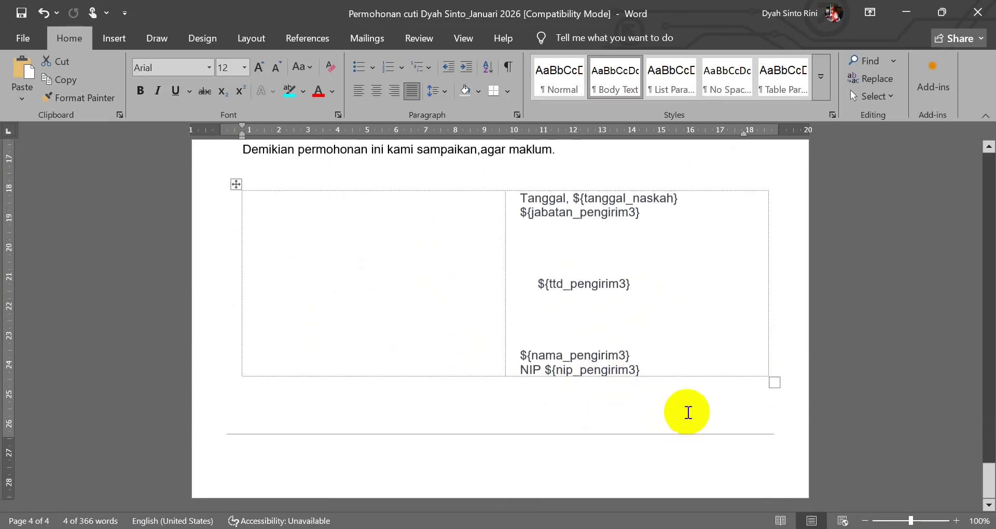
scroll(658, 353, "up", 5)
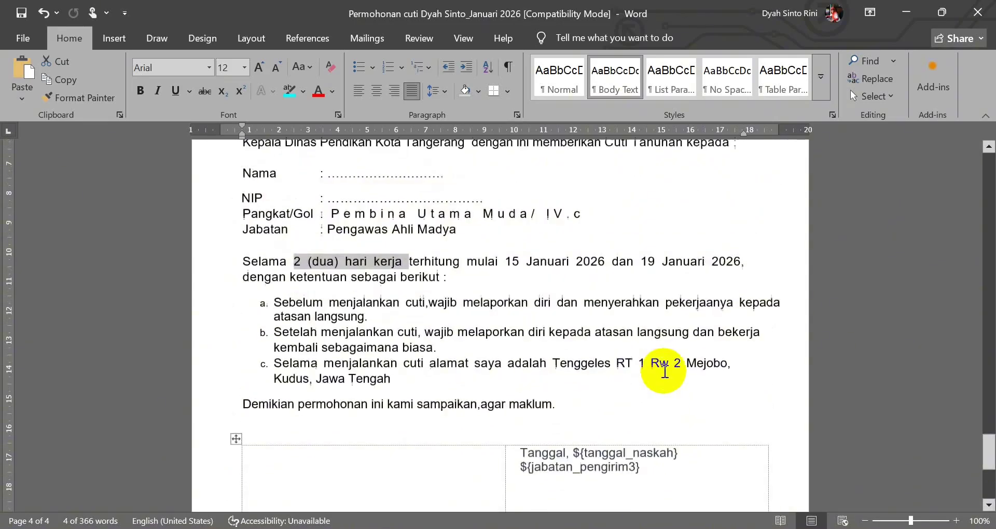
scroll(664, 371, "up", 14)
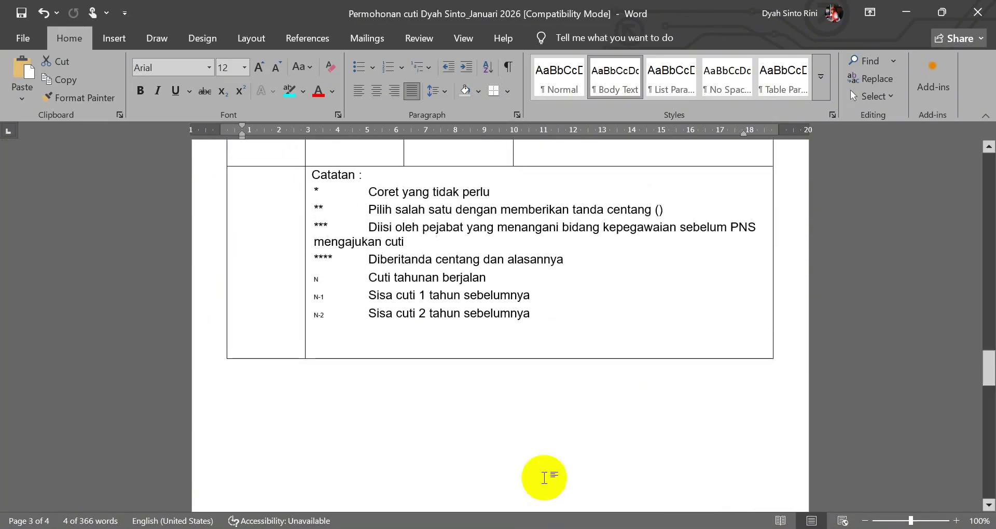
scroll(543, 478, "down", 2)
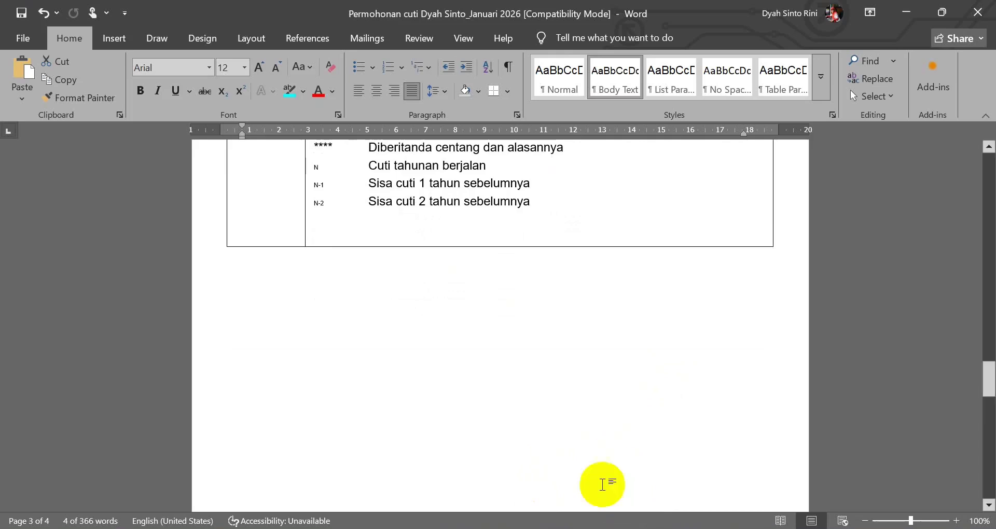
scroll(602, 484, "down", 1)
scroll(602, 485, "up", 1)
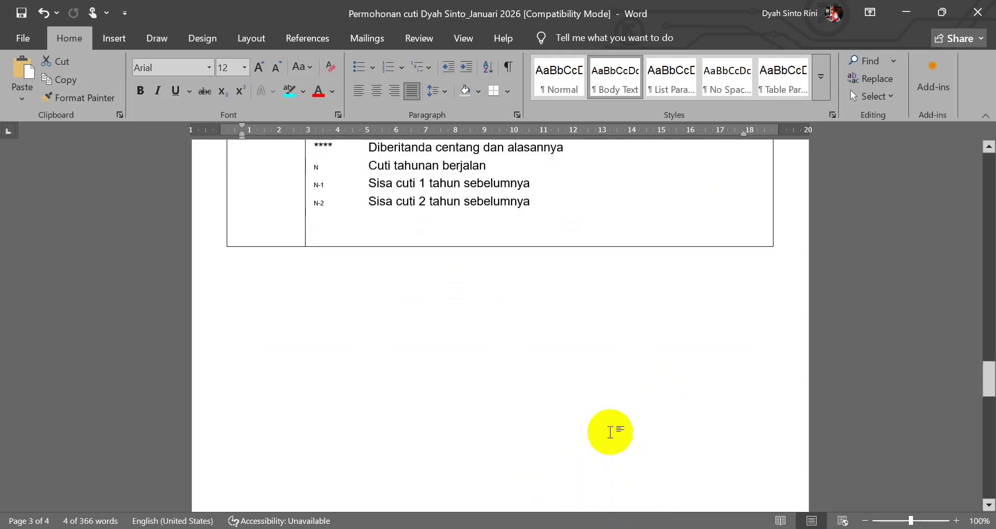
scroll(609, 432, "down", 3)
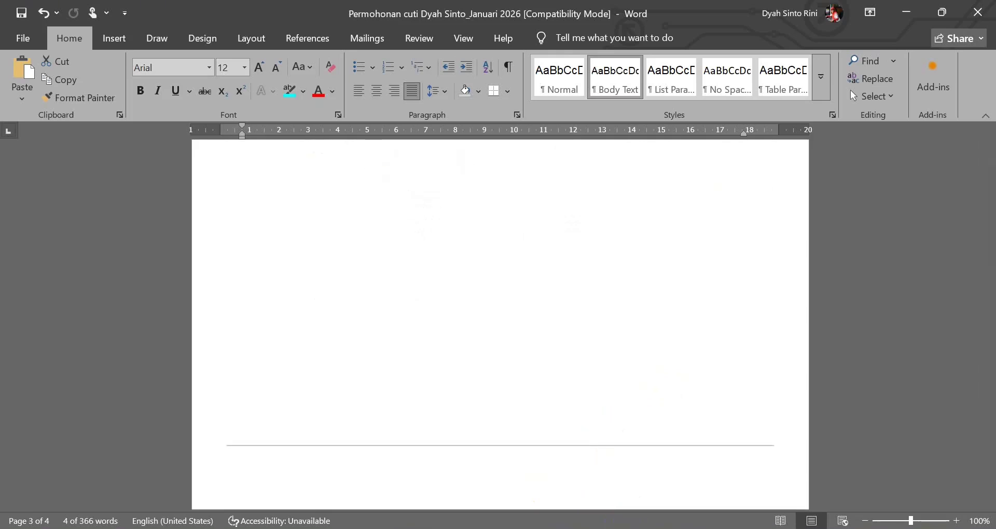
Switch to SRIKANDI in the browser and open the Registrasi Naskah Keluar form for outgoing documents.
key("alt+Tab")
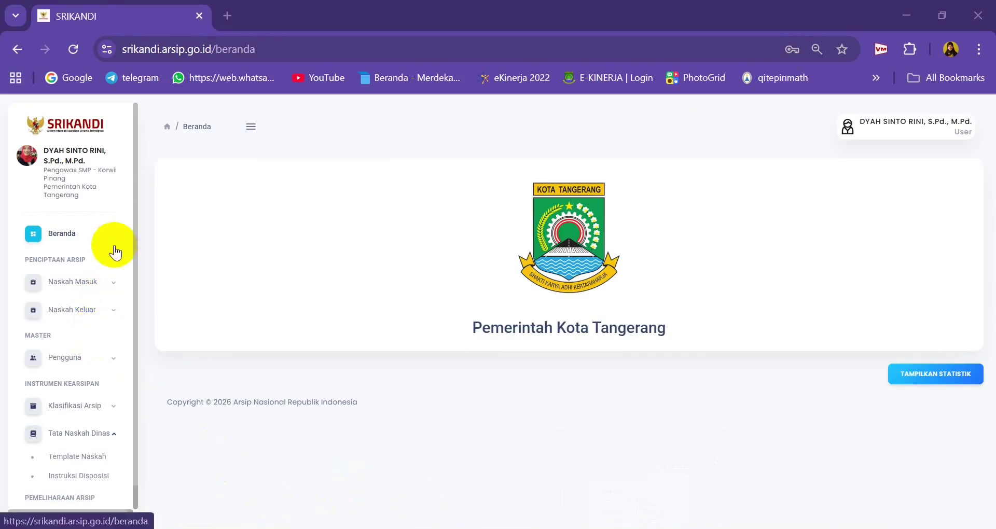
left_click(78, 307)
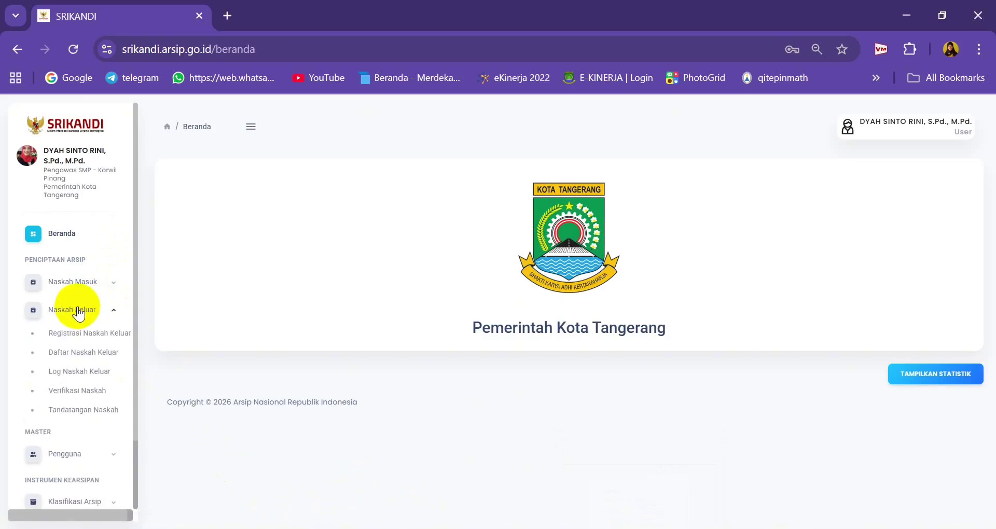
left_click(83, 337)
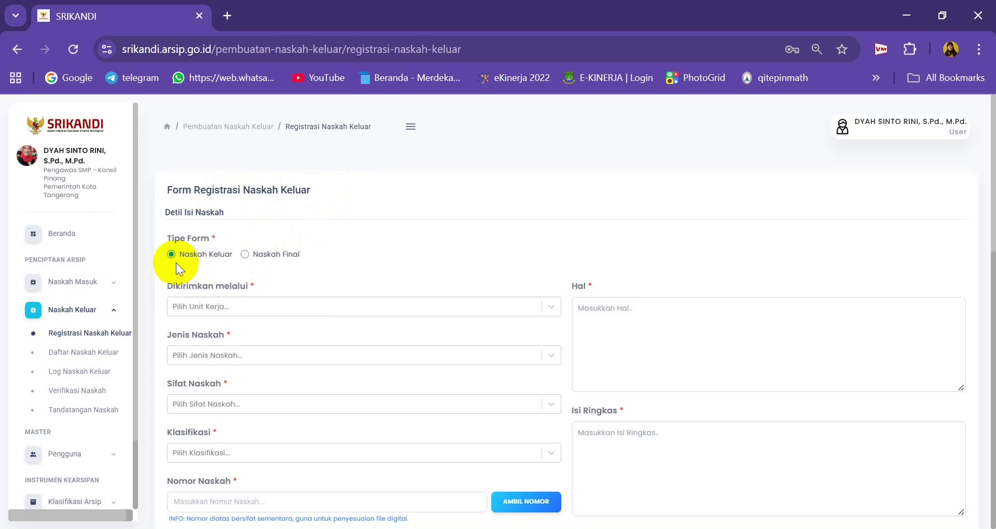
Set Dikirimkan melalui to Dinas Pendidikan Kota Tangerang in the outgoing document form.
scroll(249, 286, "down", 1)
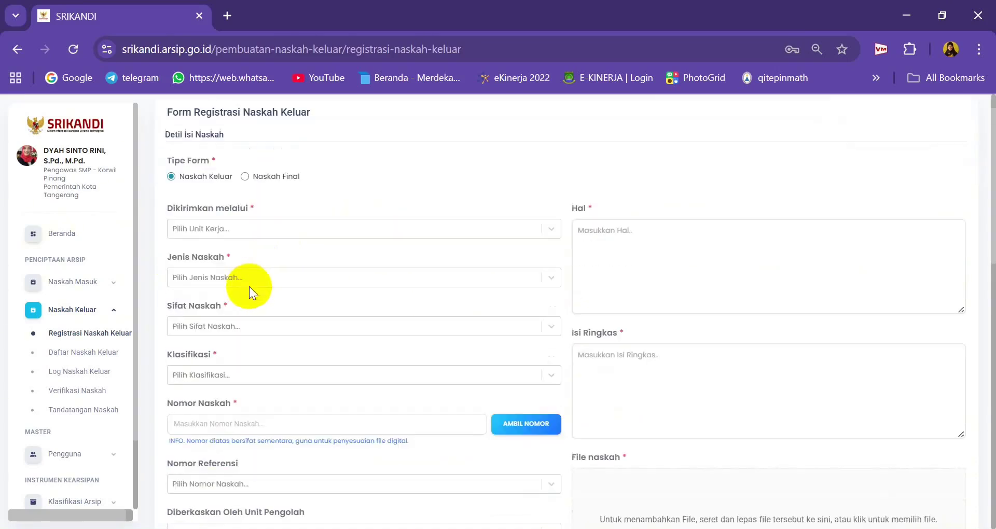
left_click(239, 229)
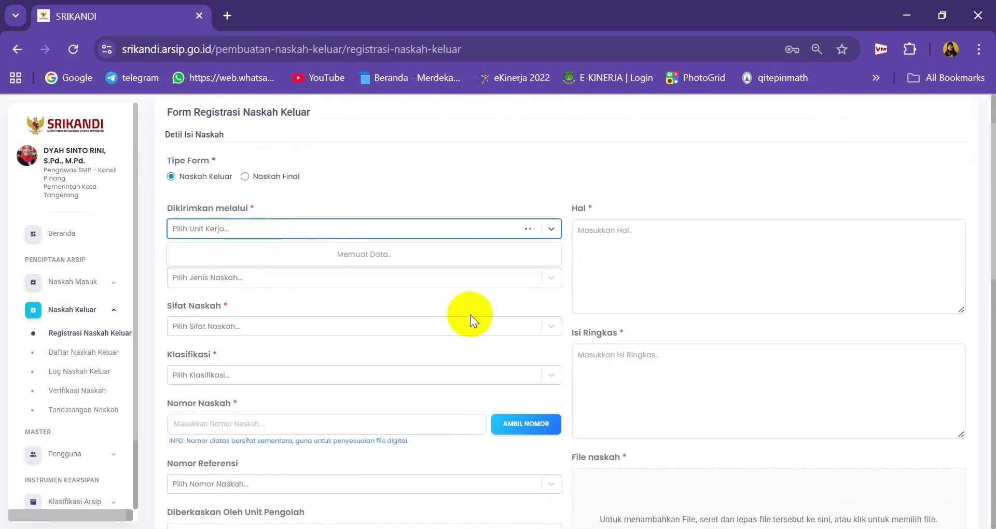
type("dinas pendidikan")
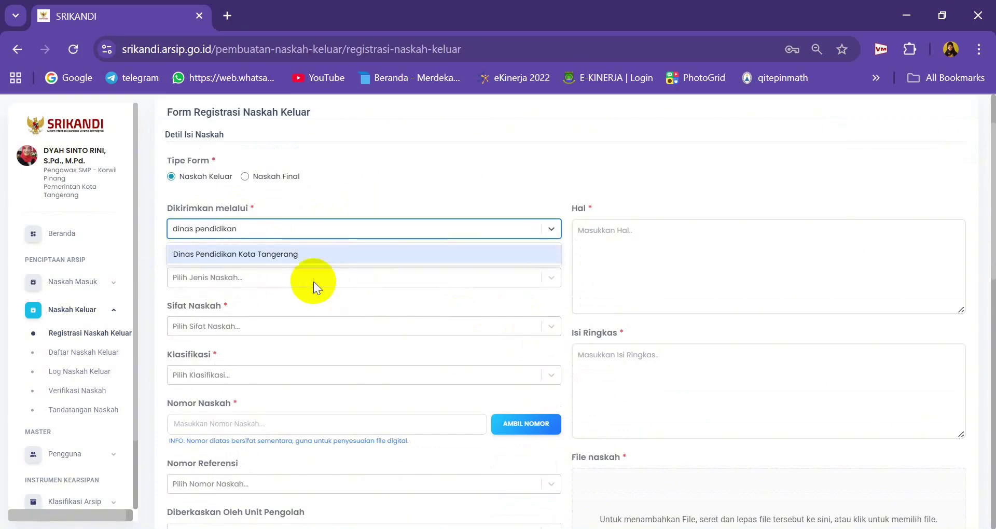
left_click(275, 256)
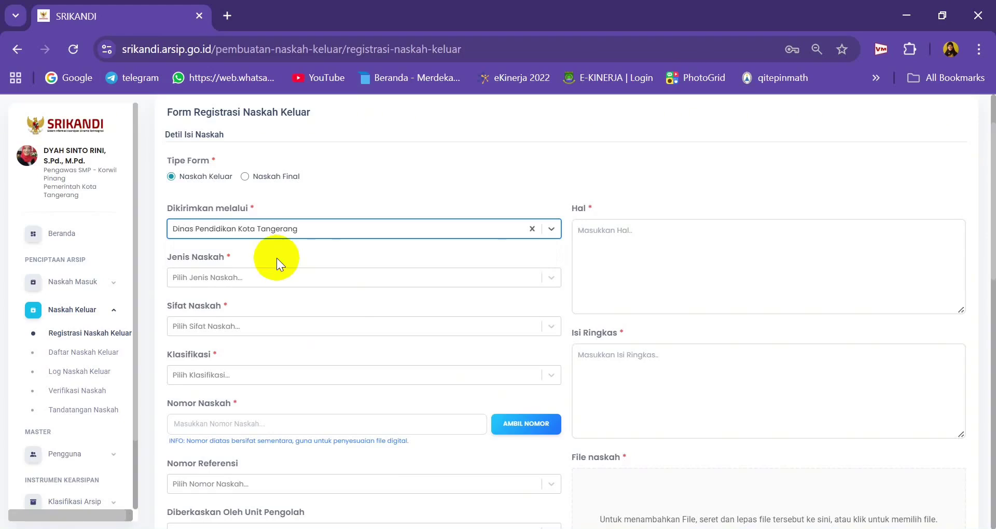
Set Jenis Naskah to Naskah Dinas Khusus (Cuti, edaran, berita acara, etc.) and Sifat Naskah to Biasa.
left_click(212, 278)
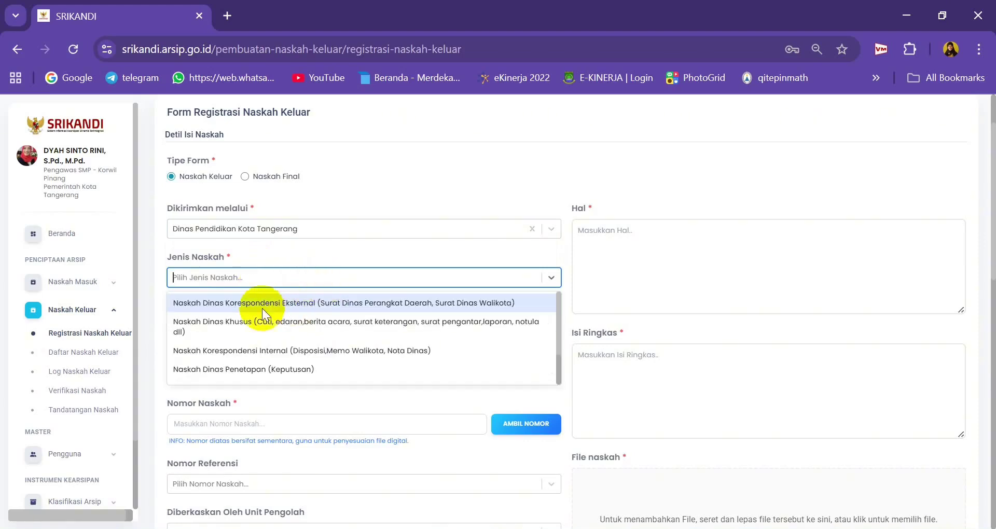
left_click(288, 322)
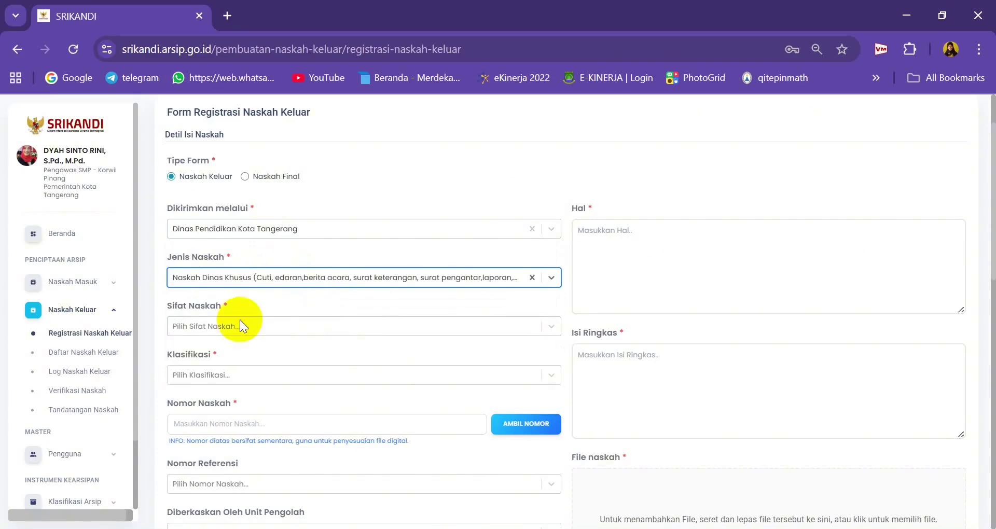
left_click(224, 325)
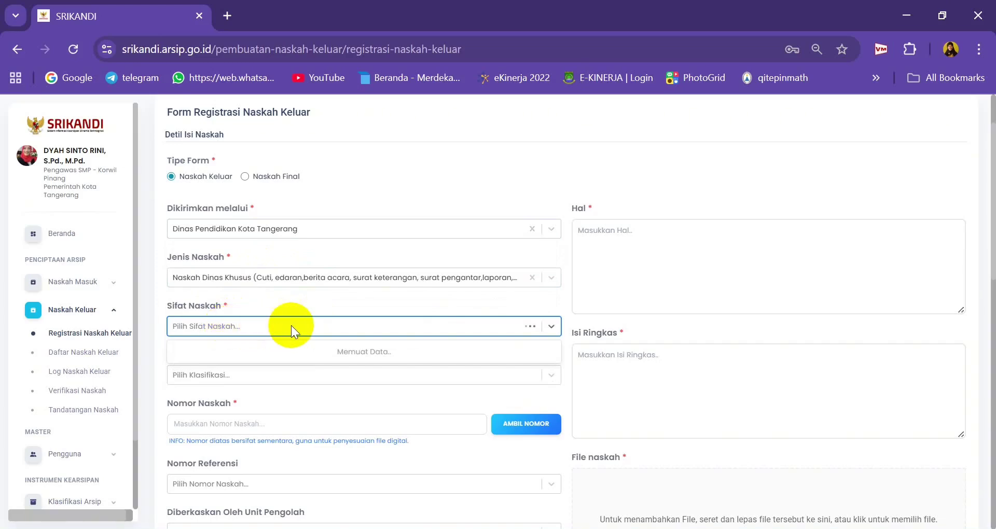
scroll(291, 325, "down", 4)
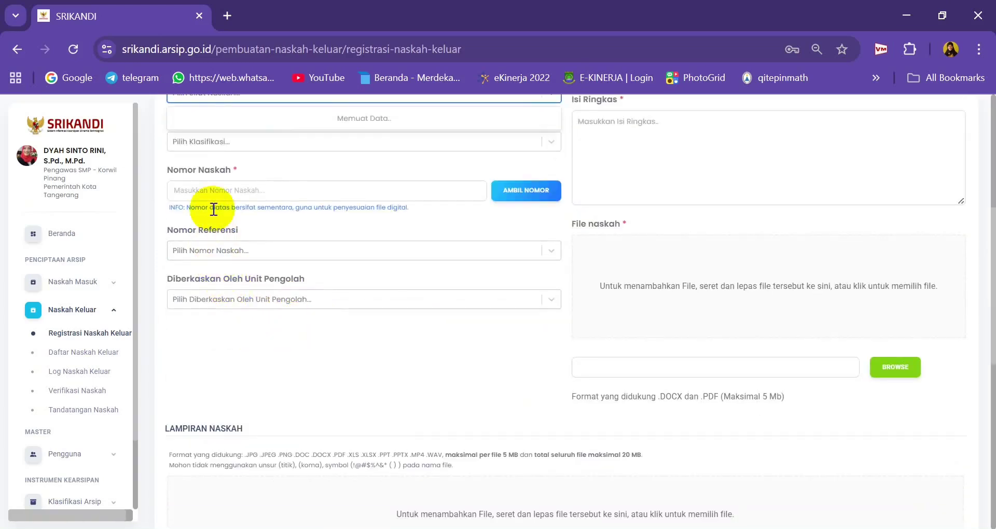
scroll(212, 213, "up", 1)
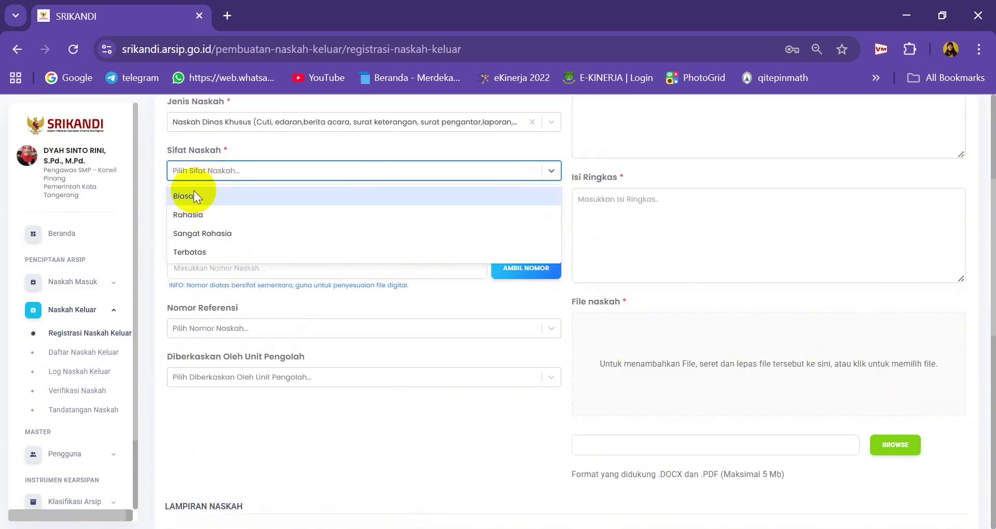
left_click(185, 199)
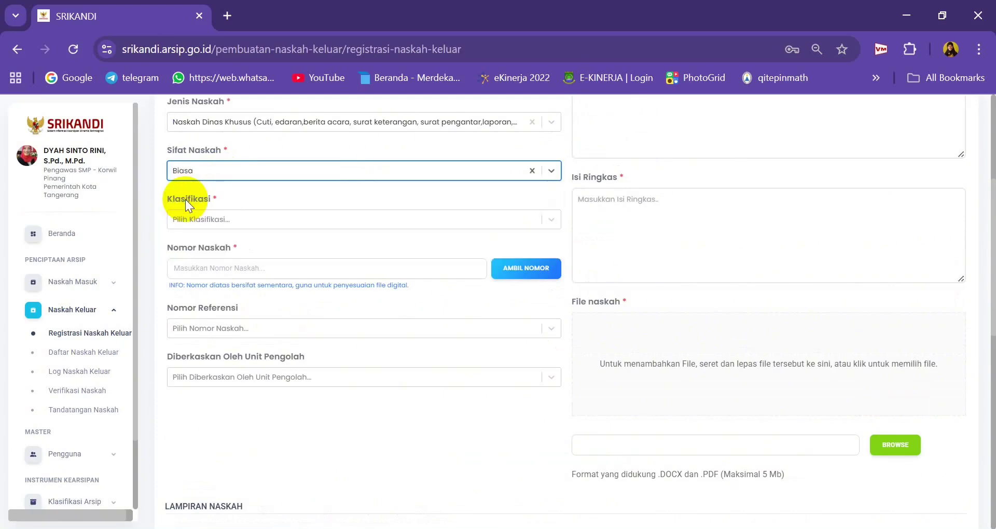
Set Klasifikasi to 800.1.11.4 - Cuti Tahunan and retrieve the temporary Nomor Naskah for the document.
left_click(203, 220)
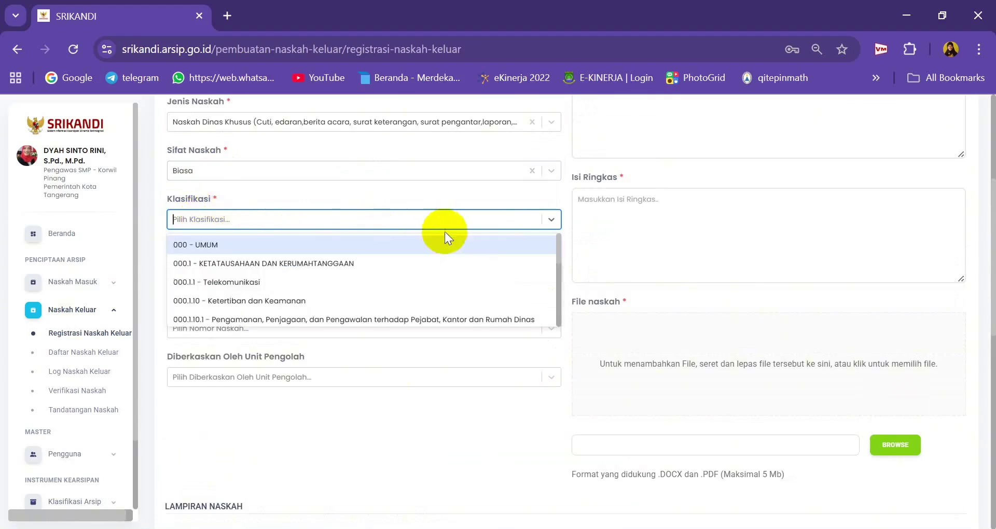
scroll(308, 260, "down", 3)
scroll(308, 260, "up", 3)
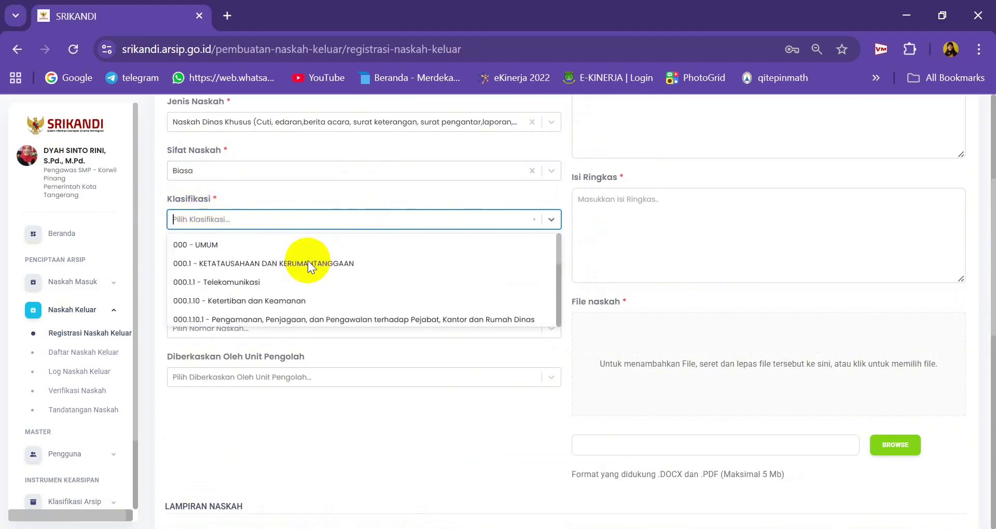
type("c")
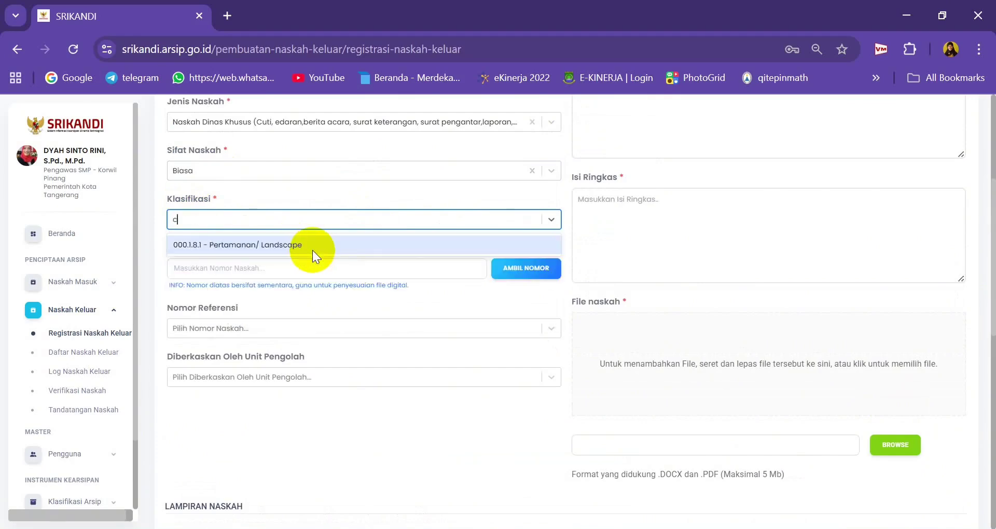
type("utintah")
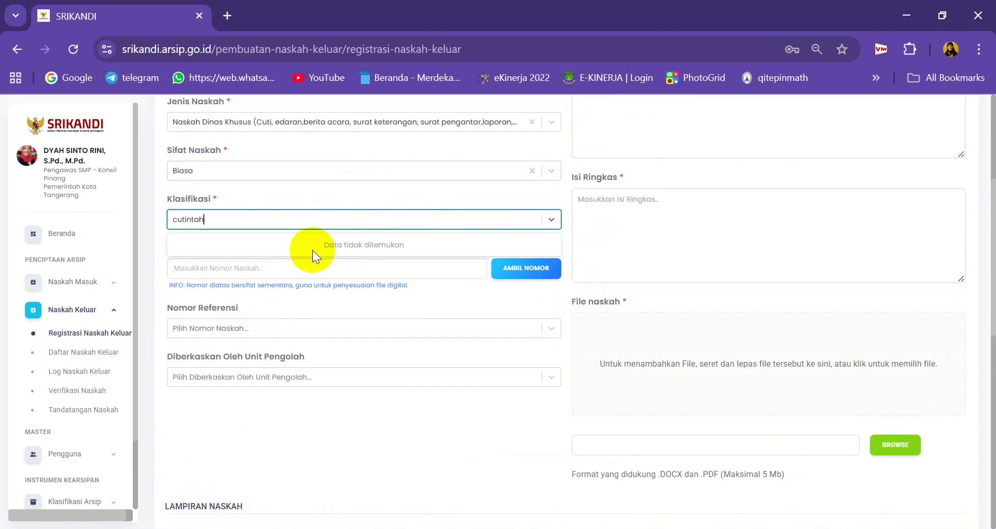
type("unan")
key("Left")
key("Left")
key("Left")
key("Left")
key("Left")
key("Left")
key("Left")
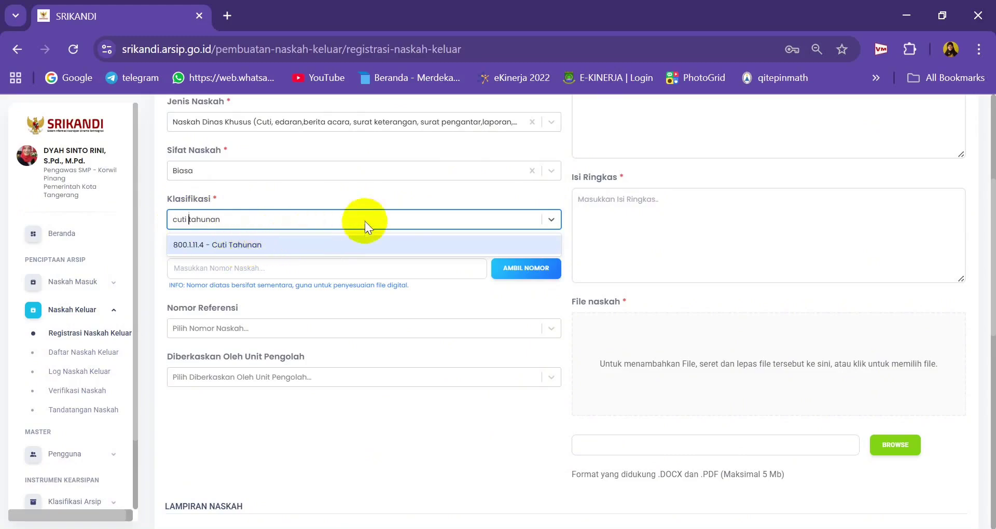
left_click(248, 244)
scroll(361, 227, "up", 2)
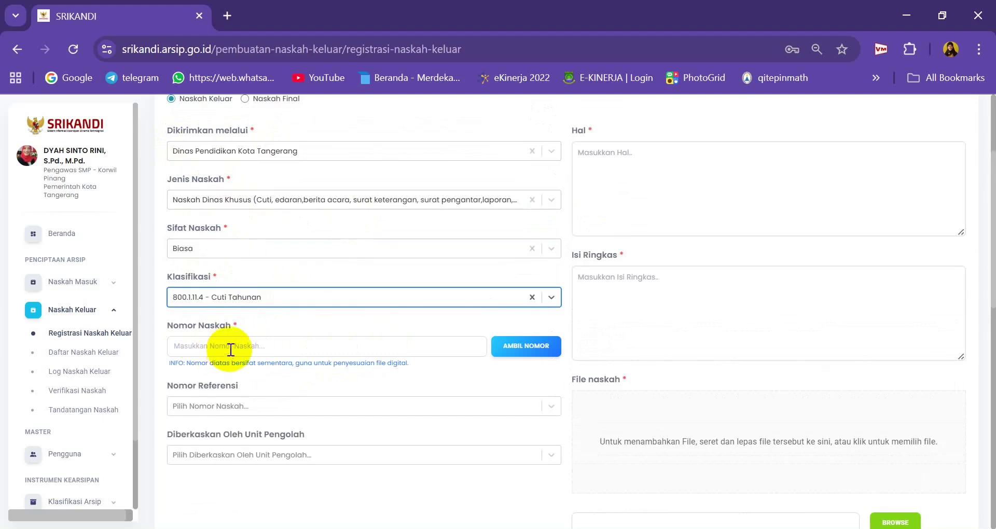
left_click(526, 351)
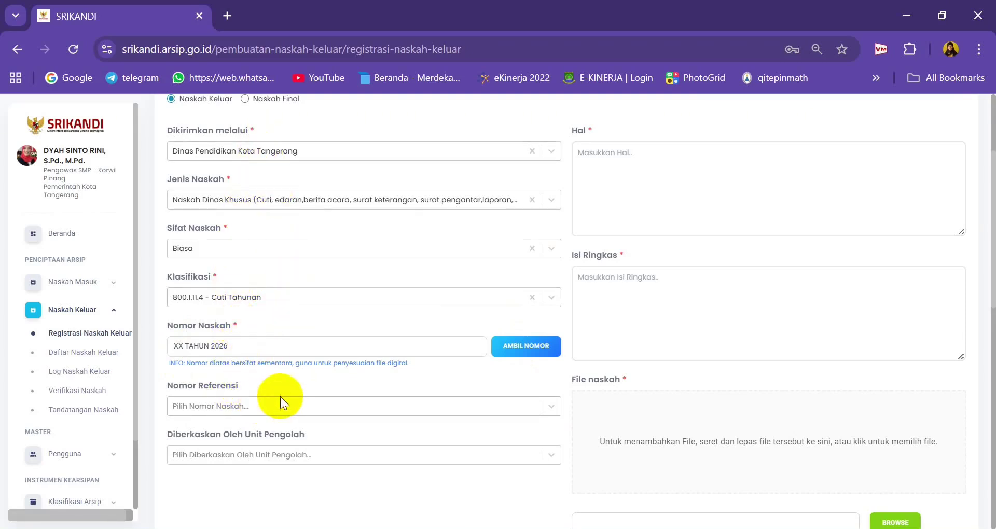
Set Diberkaskan Oleh Unit Pengolah to Sub Bagian Umum dan Kepegawaian Dinas Pendidikan Kota Tng.
scroll(293, 383, "down", 3)
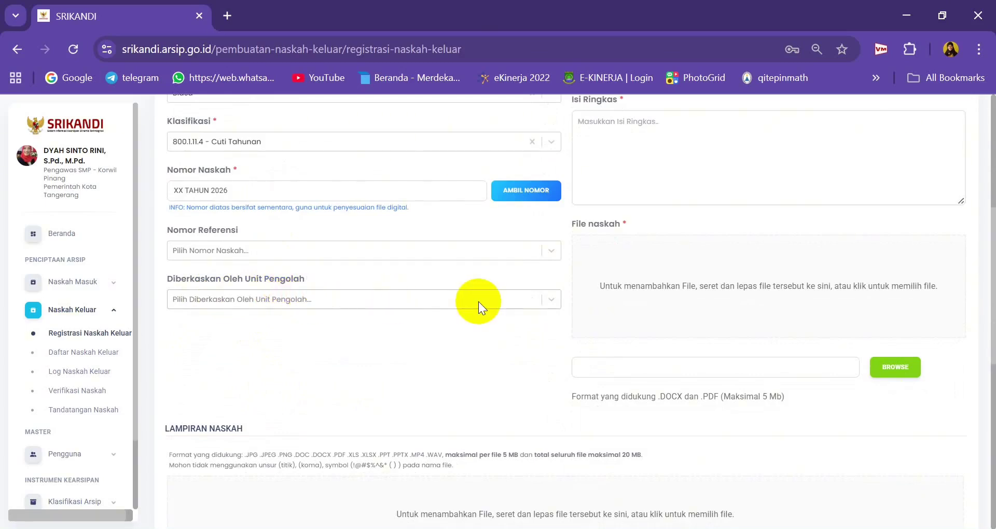
left_click(390, 300)
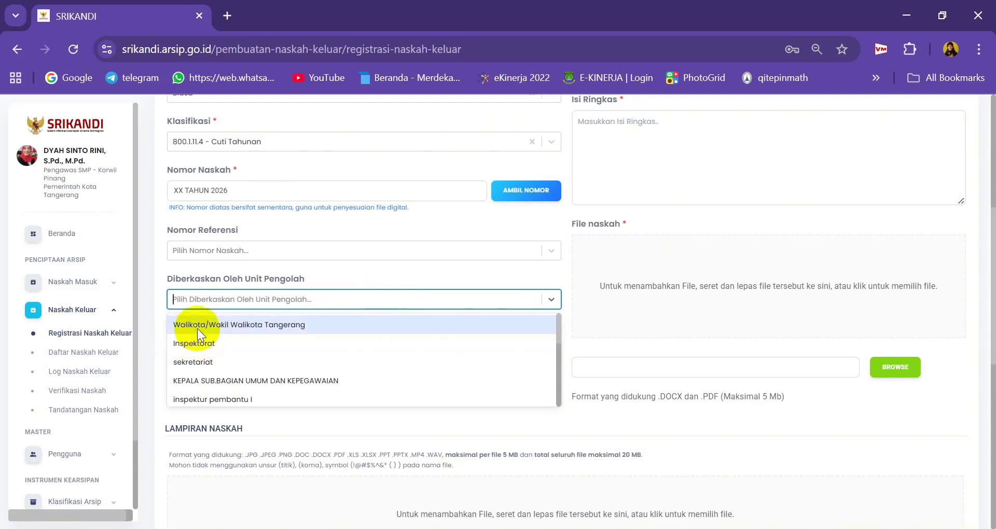
scroll(197, 328, "down", 5)
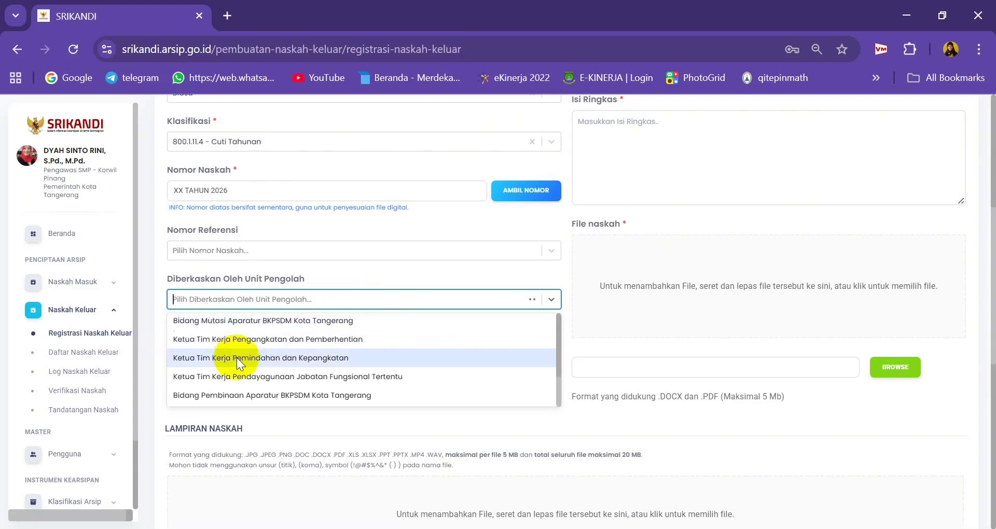
scroll(237, 356, "down", 4)
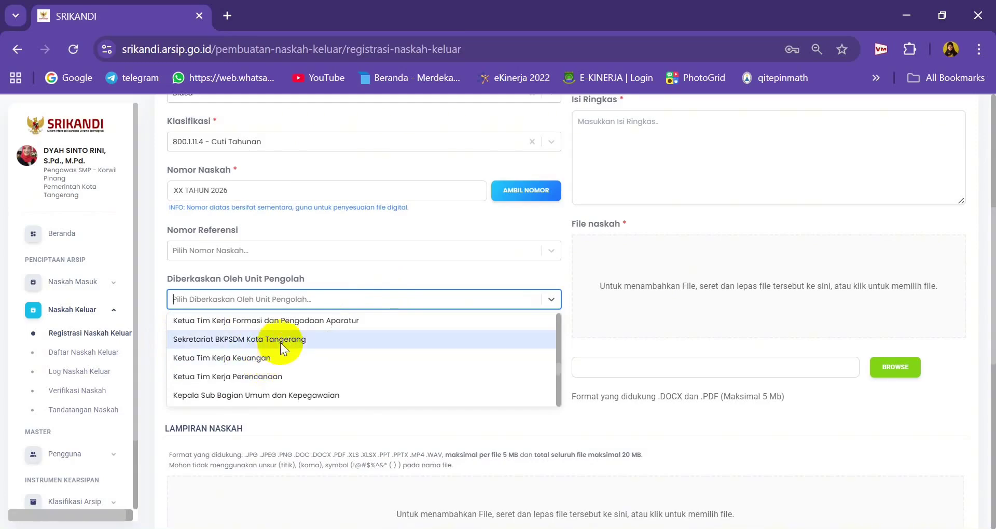
scroll(291, 337, "down", 5)
scroll(306, 328, "up", 15)
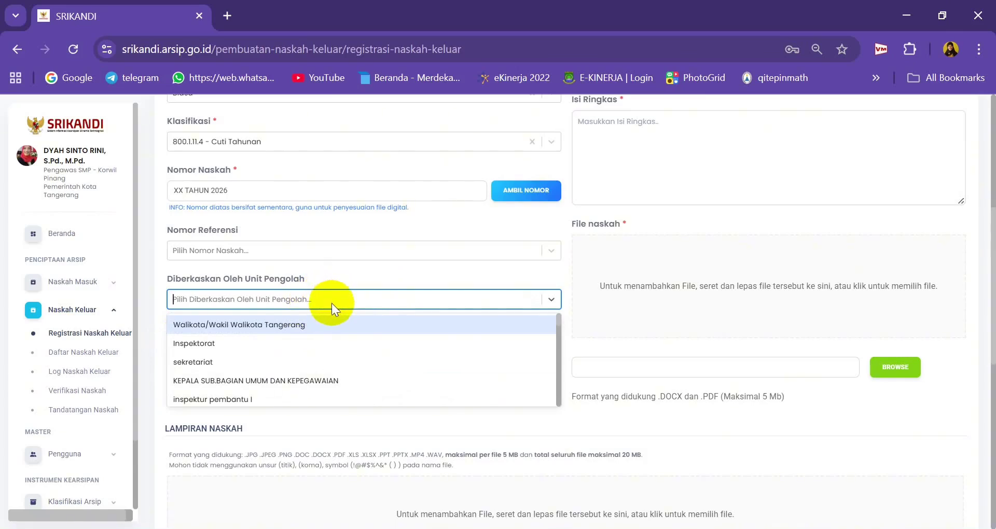
type("dinas")
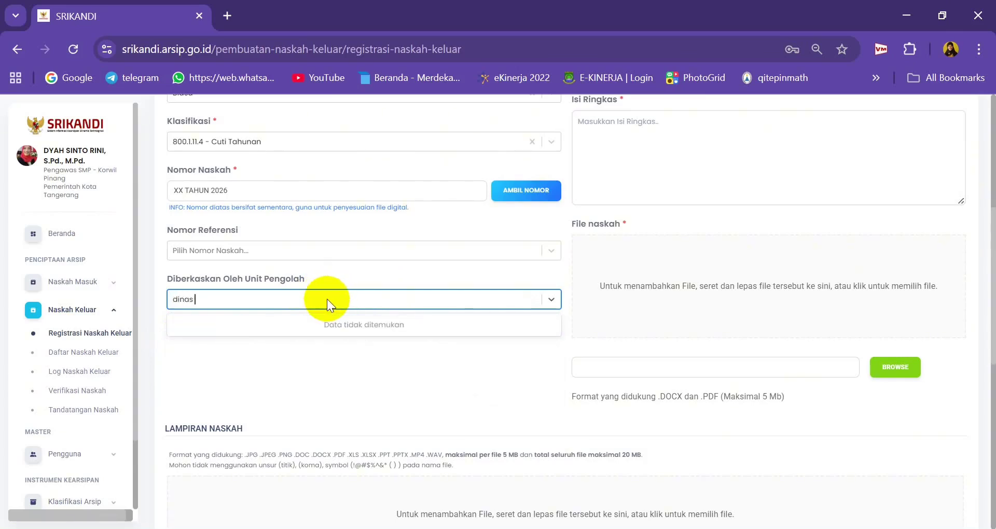
type(" pendidikan")
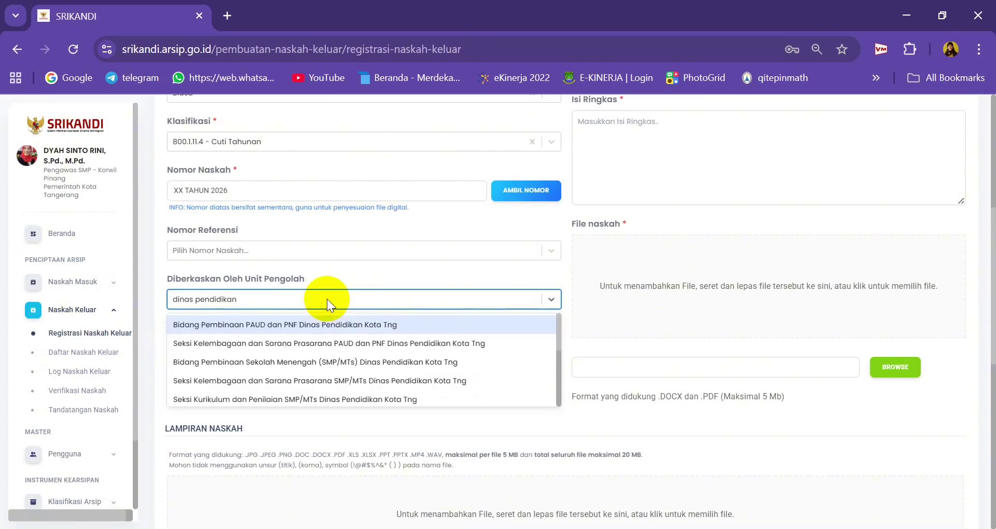
scroll(316, 365, "down", 5)
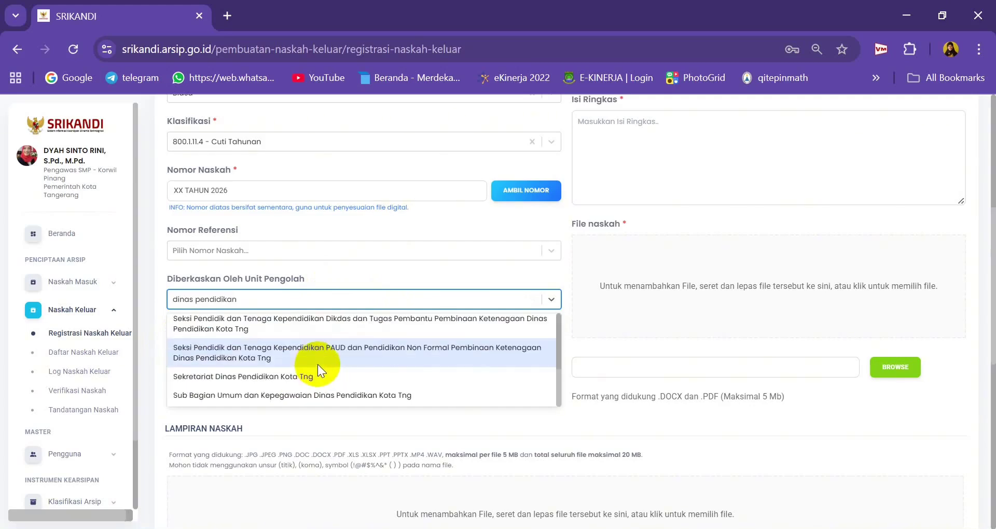
left_click(198, 394)
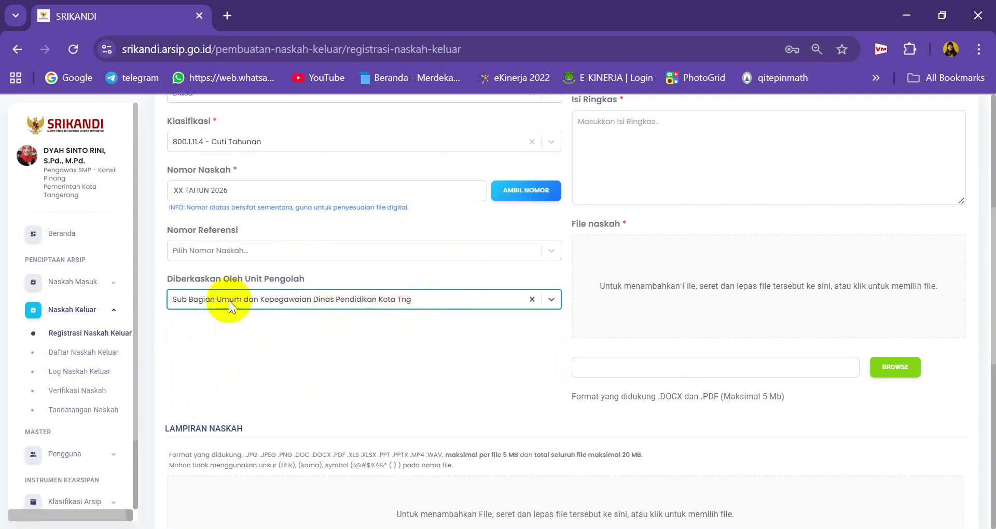
Fill in Hal with "Cuti Tahunan" and Isi Ringkas with "Keperluan keluarga, menengok Ibu di kampung halaman".
scroll(488, 304, "down", 3)
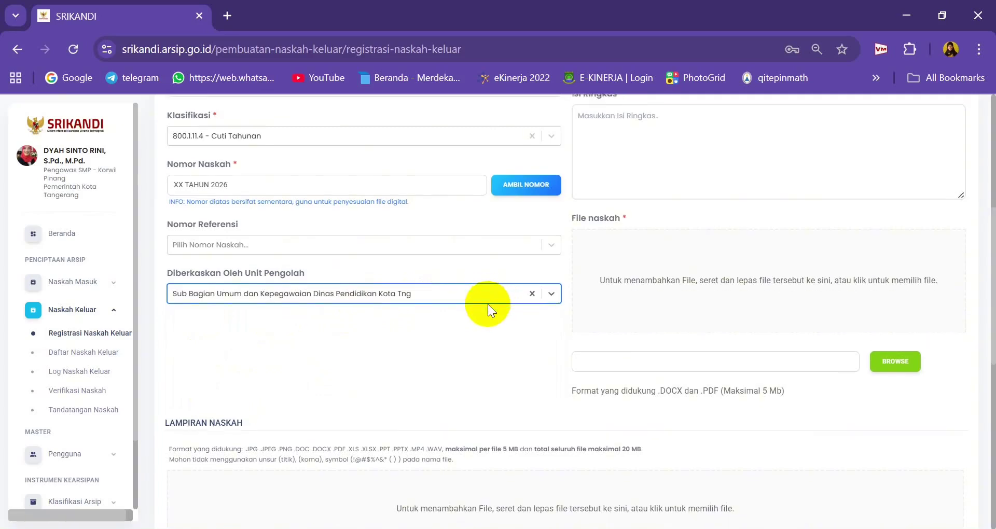
scroll(583, 296, "up", 6)
scroll(635, 289, "up", 3)
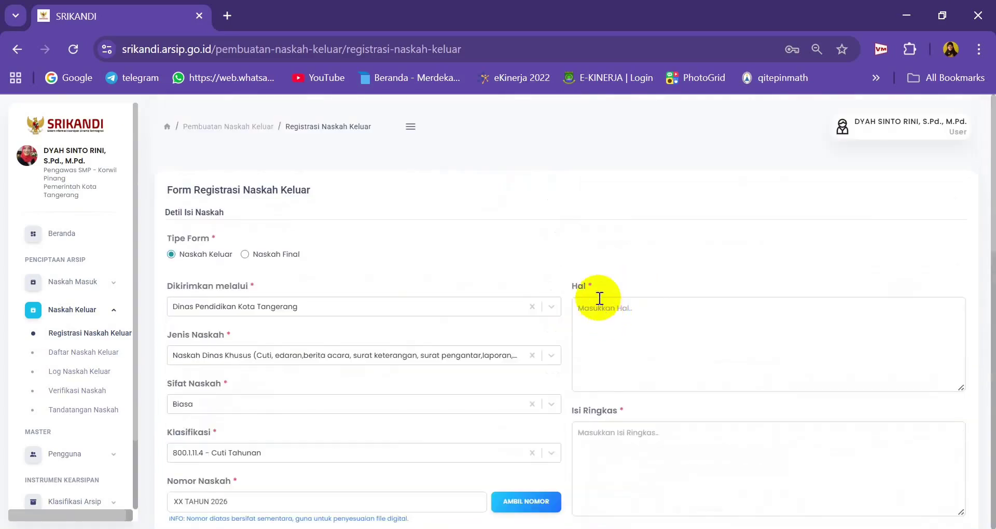
left_click(611, 239)
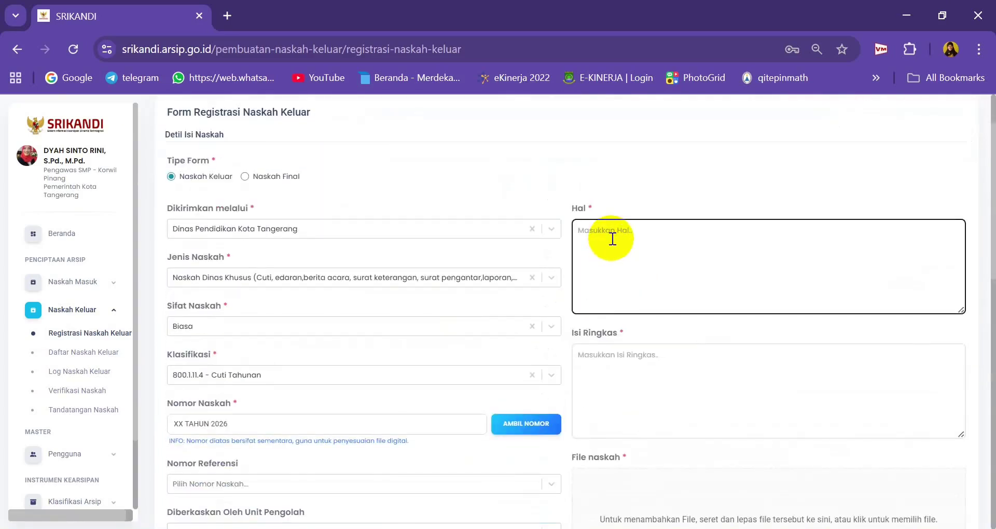
type("Cuti Tahunan")
left_click(654, 354)
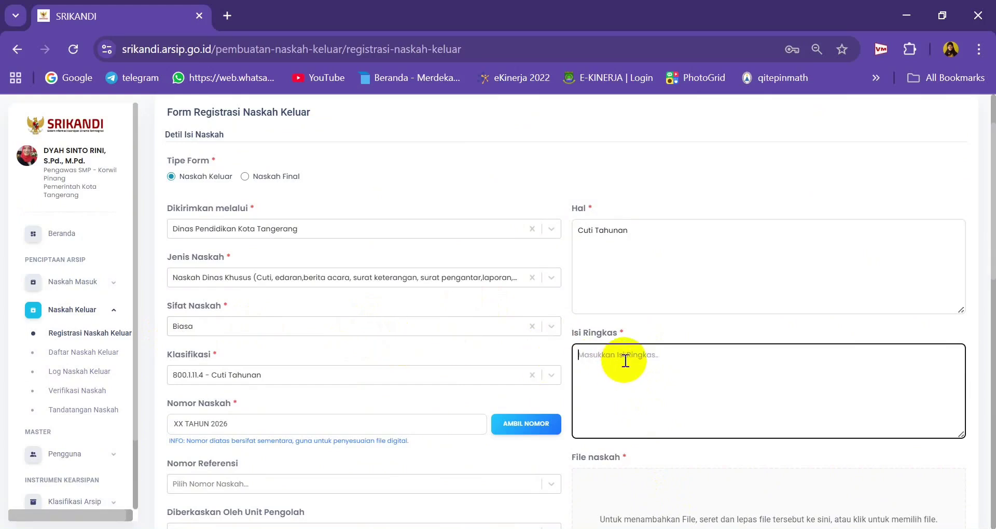
type("Keperluan keluarga, meneng")
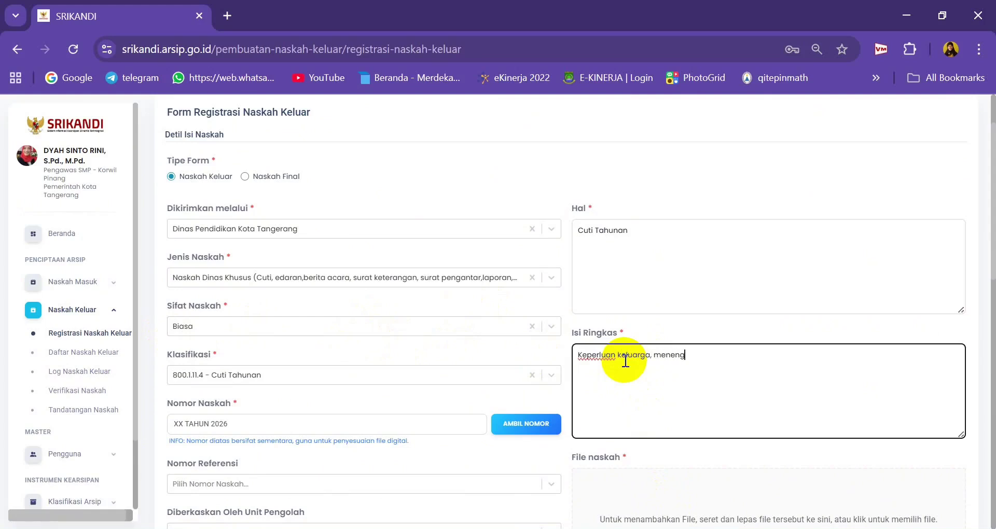
type("ok Ibu di kampung halaman")
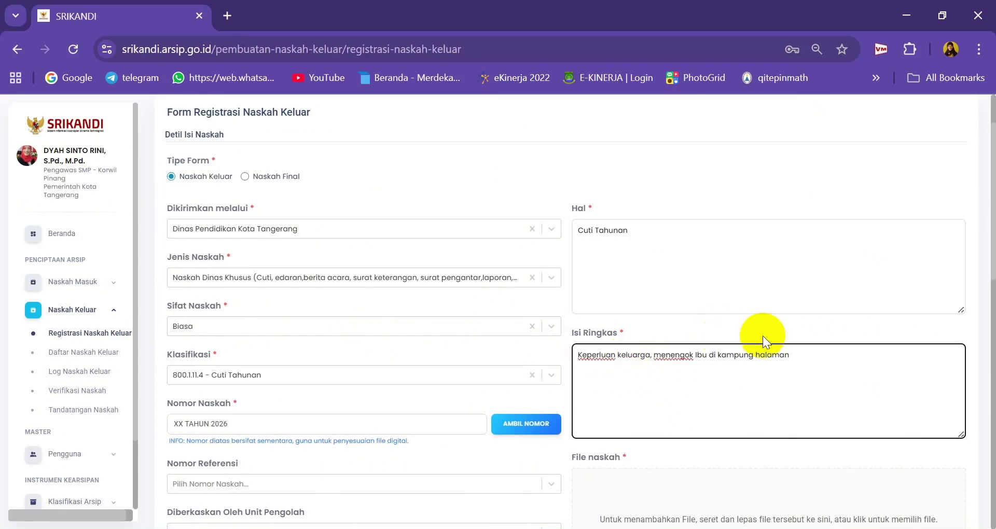
scroll(626, 336, "down", 3)
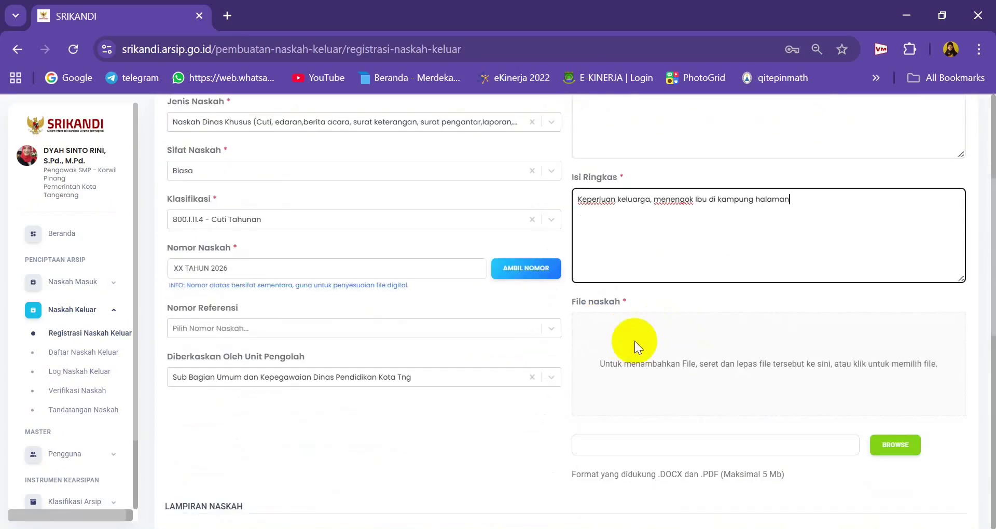
scroll(633, 341, "down", 3)
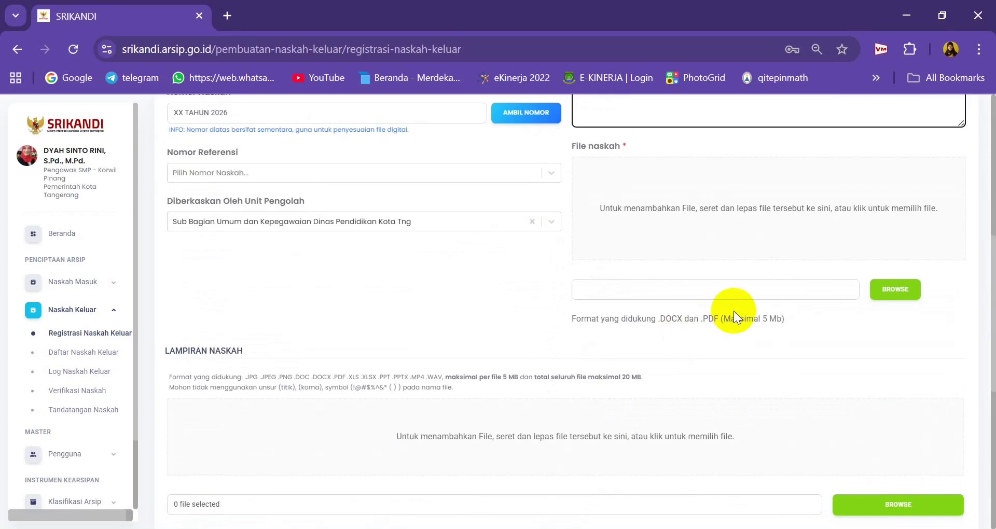
scroll(807, 301, "up", 3)
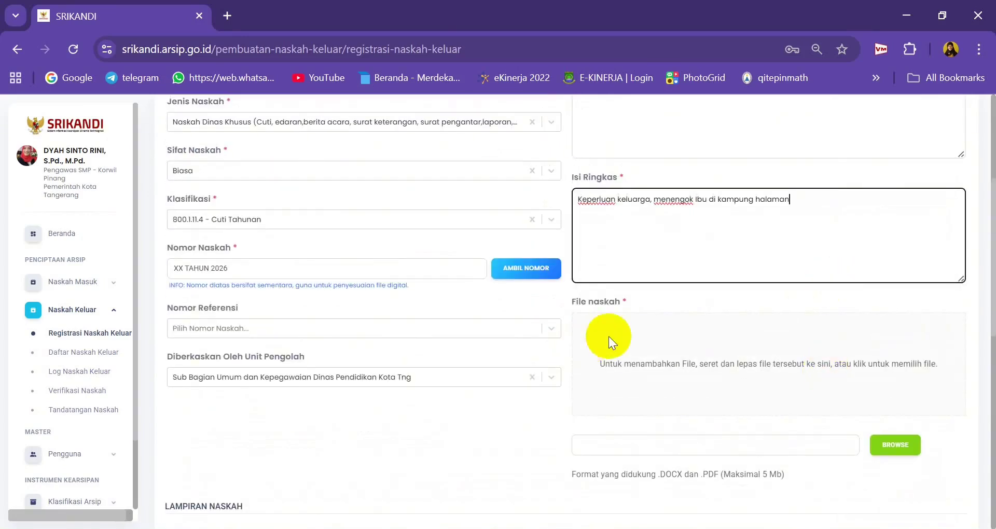
left_click(903, 447)
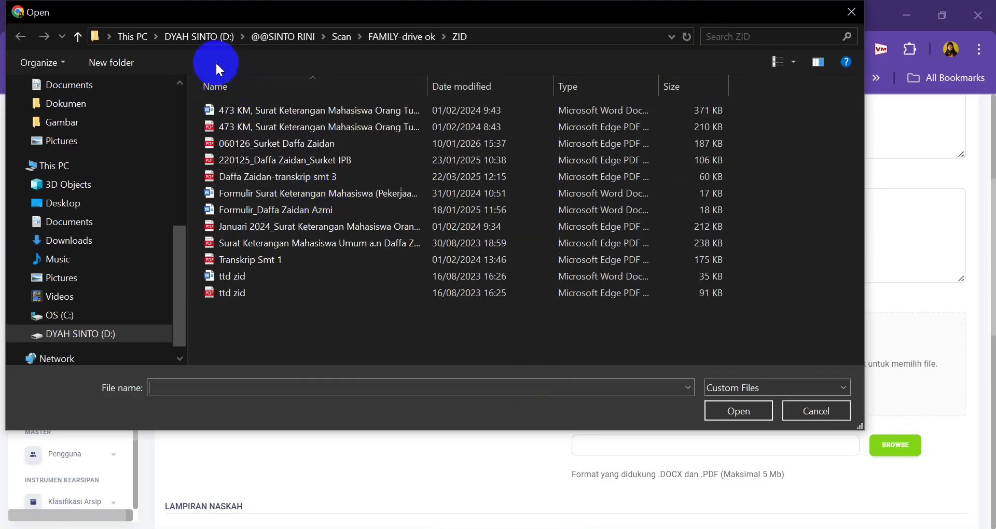
left_click(200, 36)
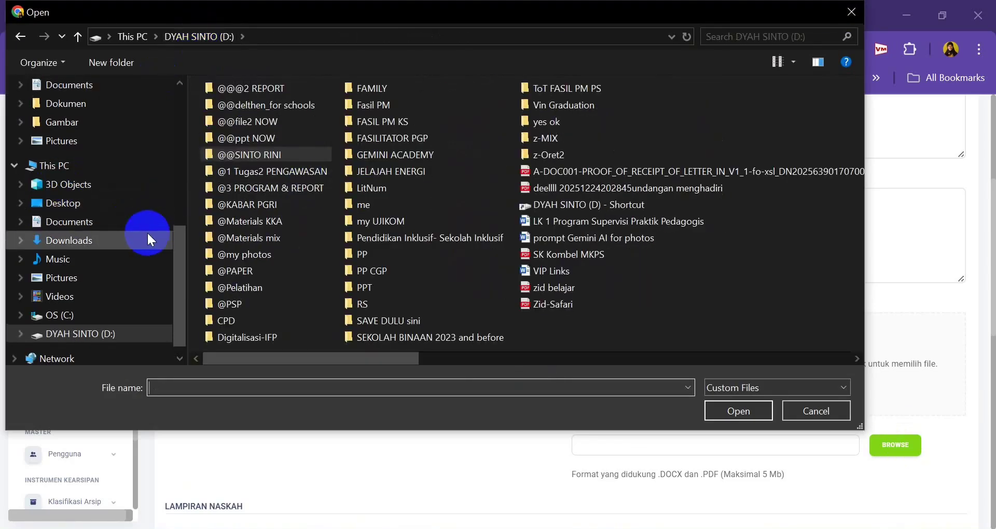
left_click(816, 412)
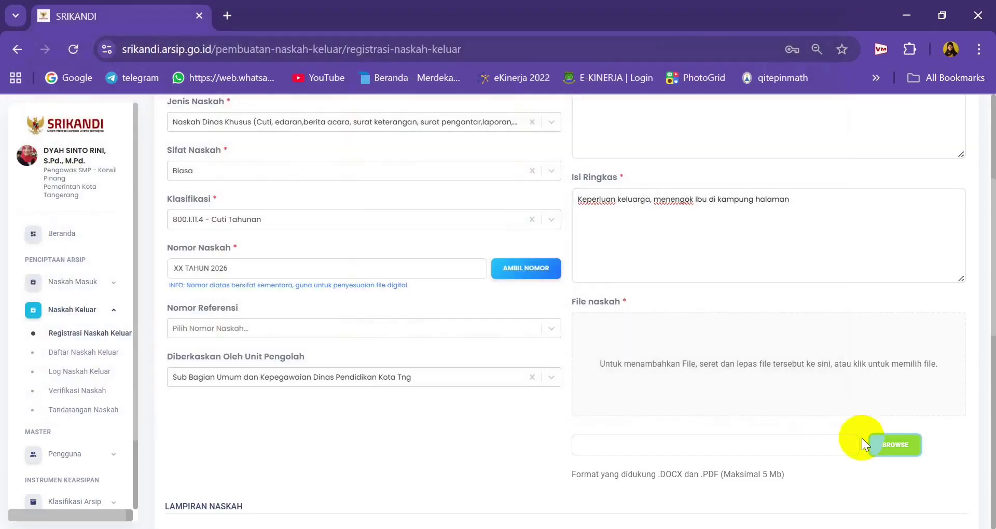
Set the Utama (Internal / Eksternal Srikandi) recipient to the Kepala Dinas Pendidikan of Pemerintah Kota Tangerang.
scroll(818, 377, "down", 2)
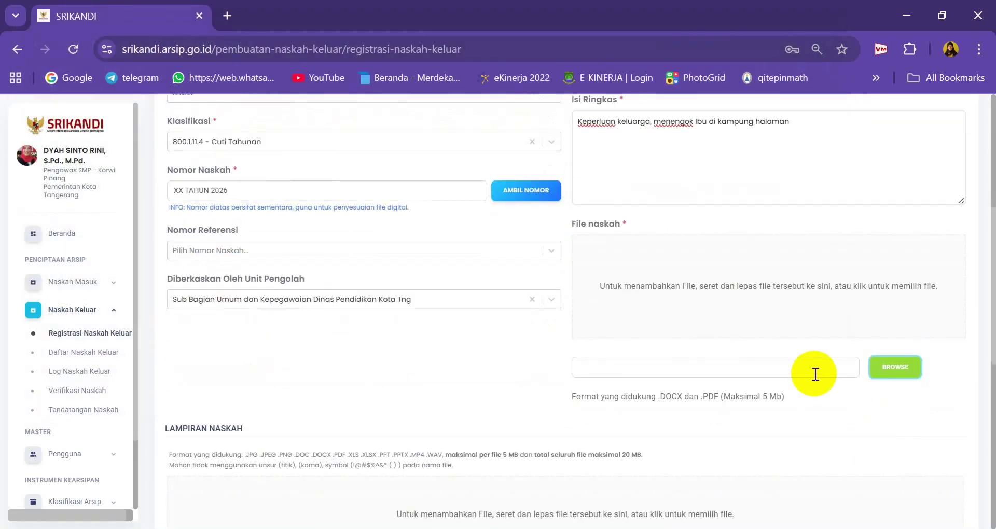
scroll(879, 384, "down", 2)
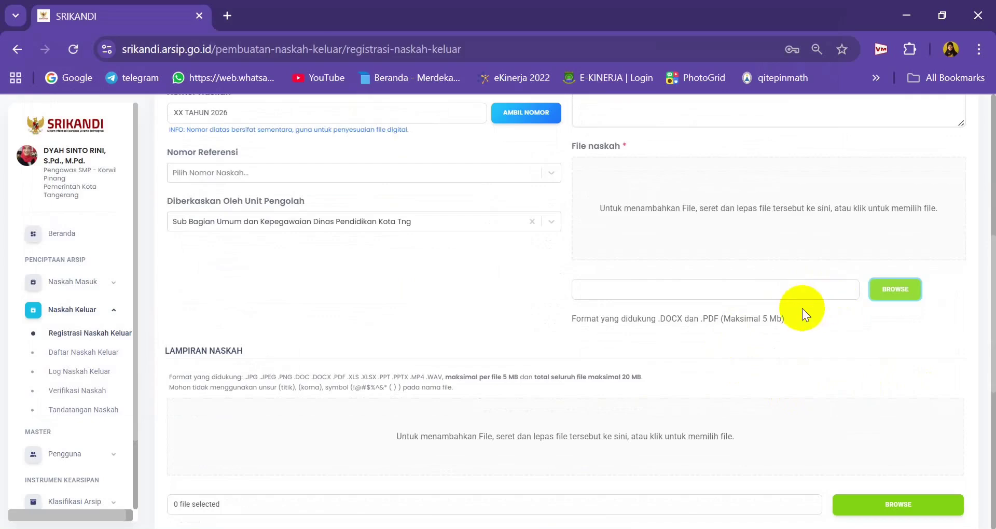
scroll(802, 310, "down", 3)
scroll(447, 357, "up", 2)
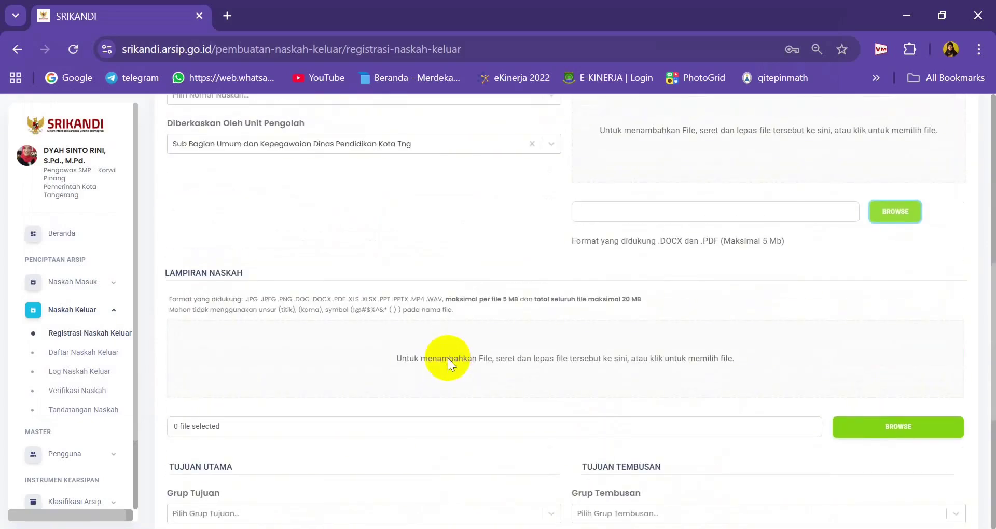
scroll(447, 356, "down", 6)
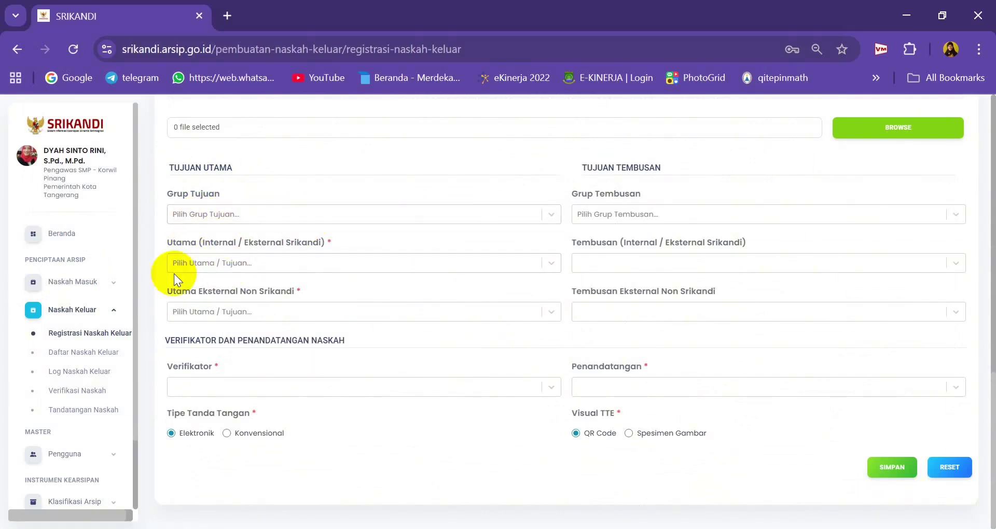
left_click(306, 262)
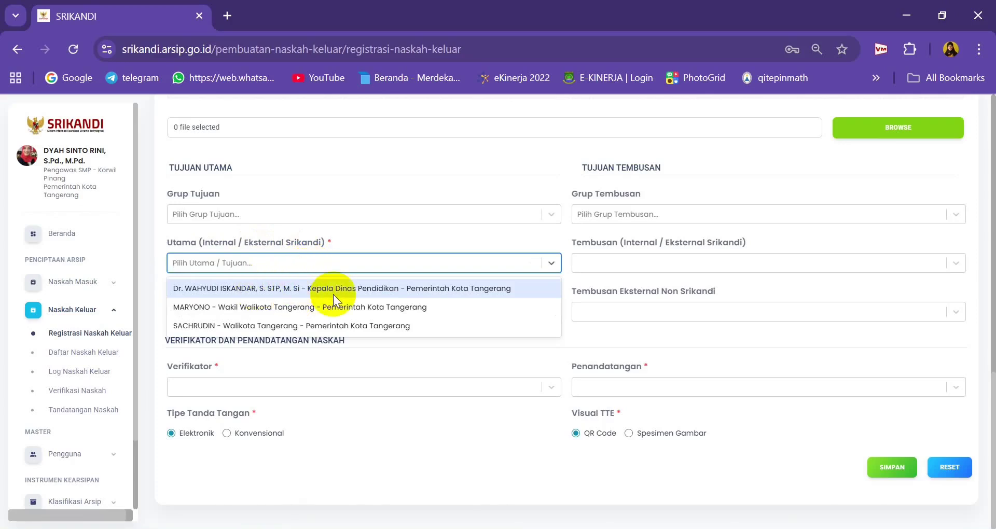
left_click(363, 292)
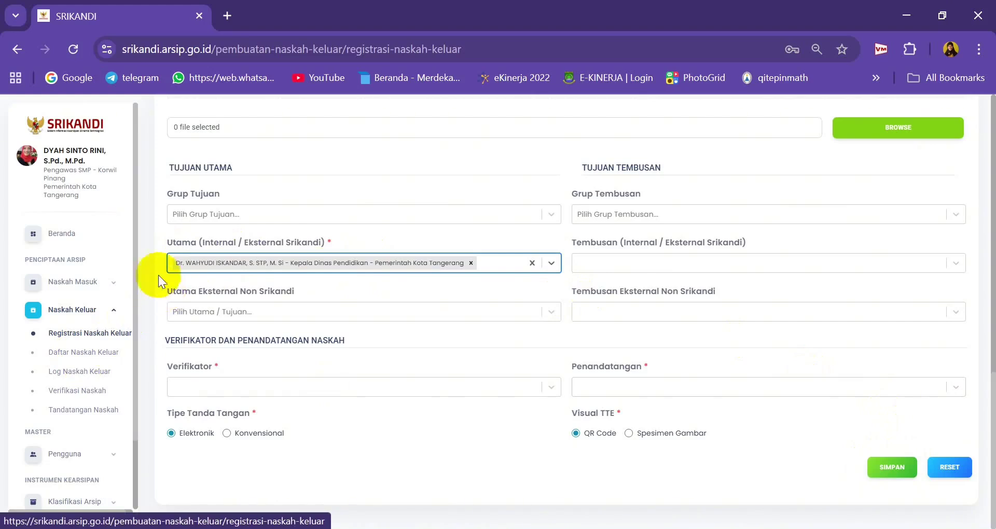
scroll(68, 358, "down", 2)
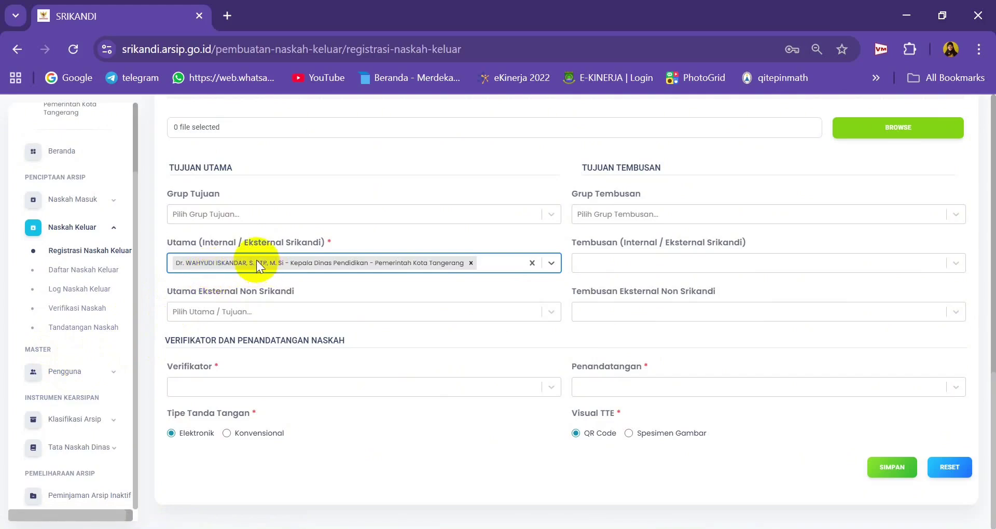
Set the Verifikator to the Kepala Sub Bagian Umum dan Kepegawaian, leaving Utama Eksternal Non Srikandi empty.
left_click(284, 313)
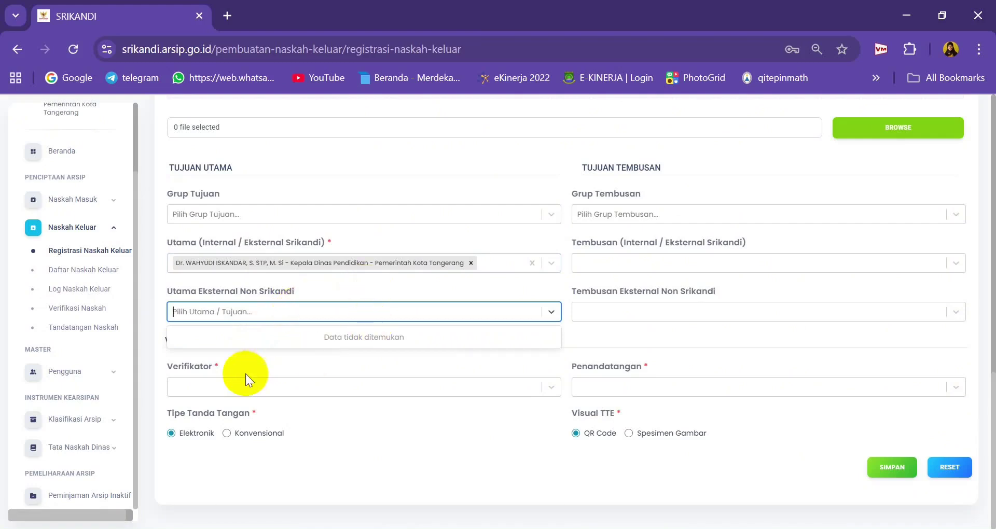
left_click(262, 385)
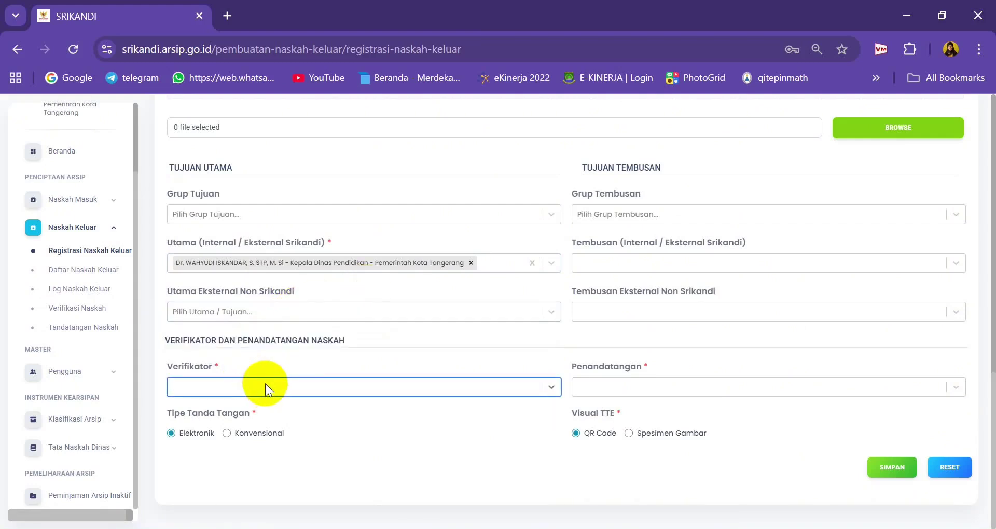
type("na")
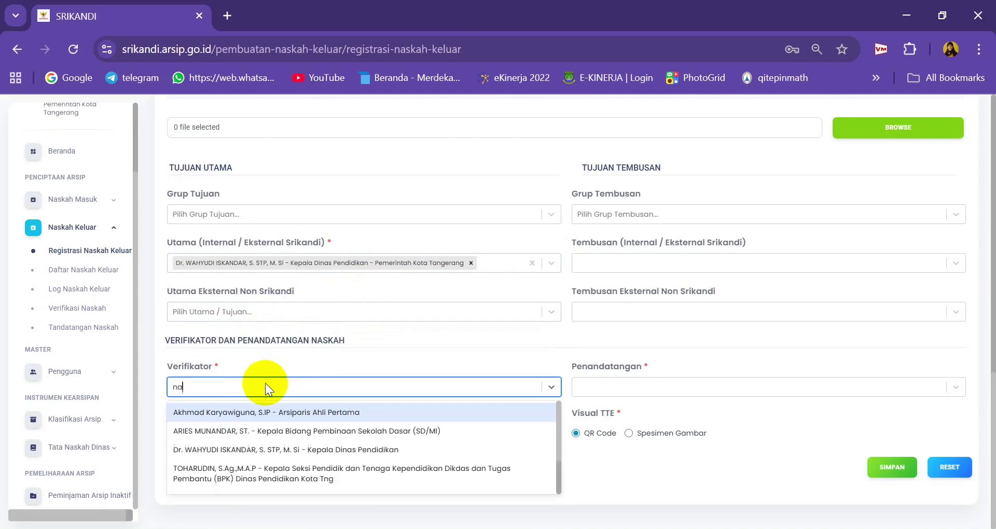
type("zar")
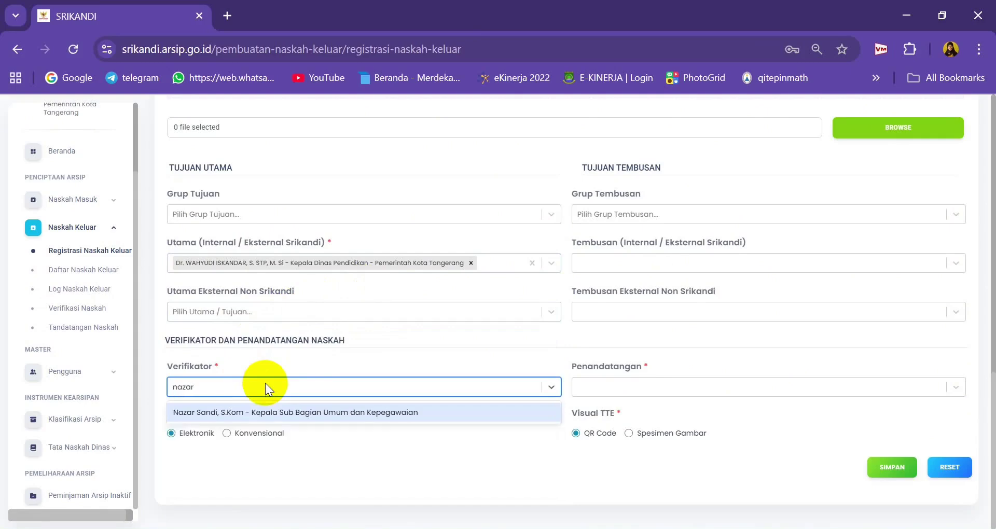
left_click(279, 412)
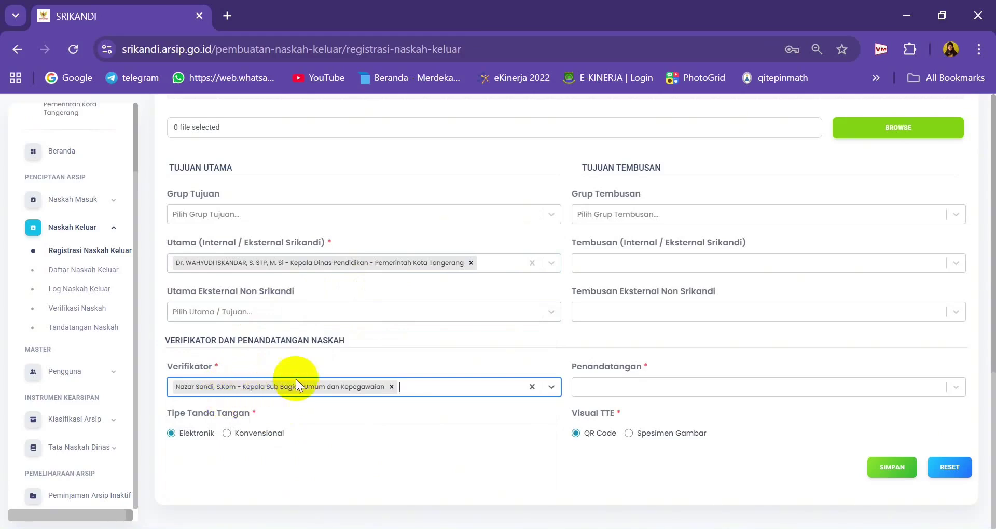
Add three Penandatangan in this order: the Pengawas SMP, the Kepala Bidang Pembinaan Sekolah Menengah (SMP/MTs) and the Kepala Dinas Pendidikan.
scroll(511, 338, "up", 3)
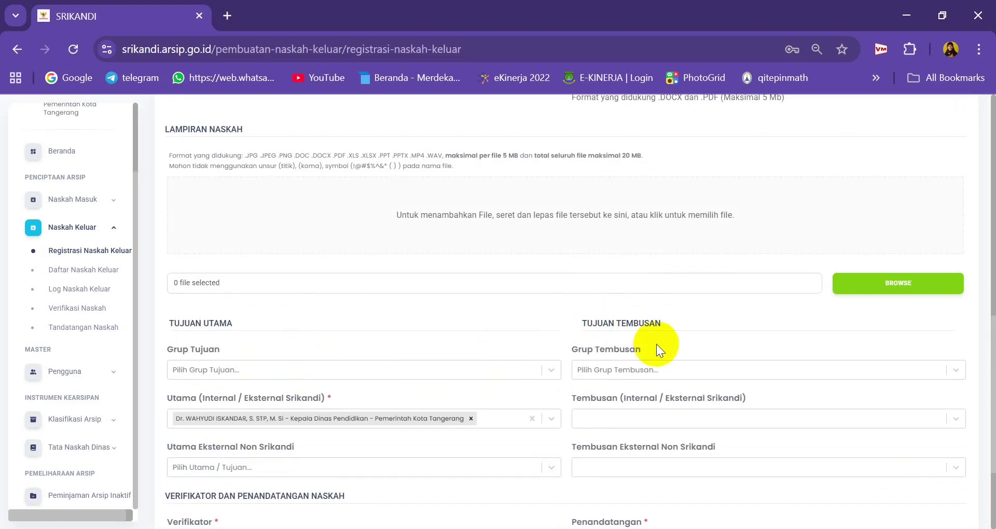
scroll(805, 315, "down", 2)
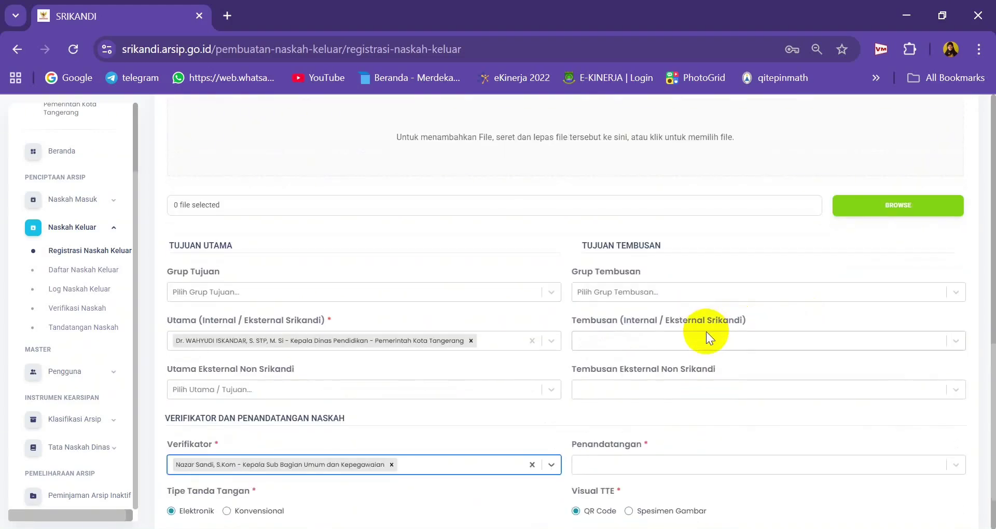
scroll(710, 328, "down", 2)
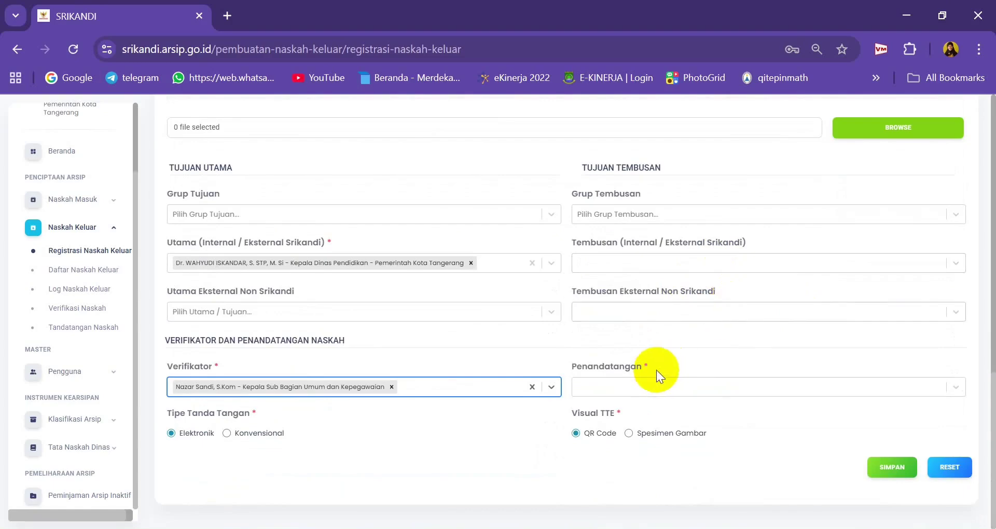
left_click(655, 387)
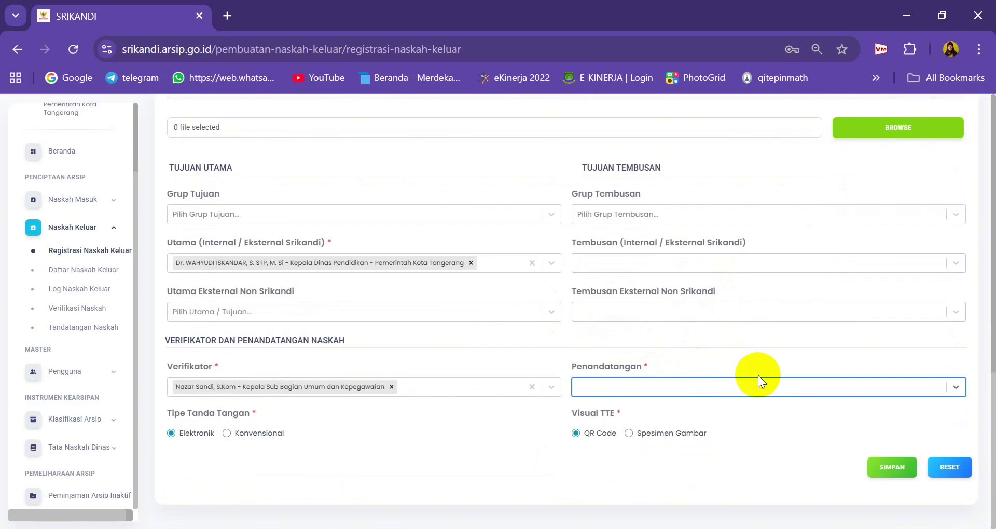
type("dyah")
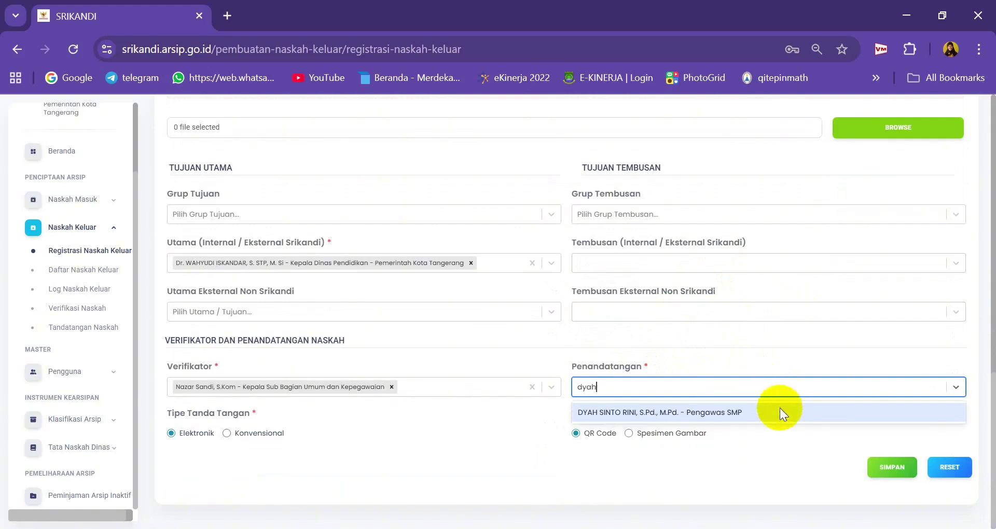
left_click(779, 413)
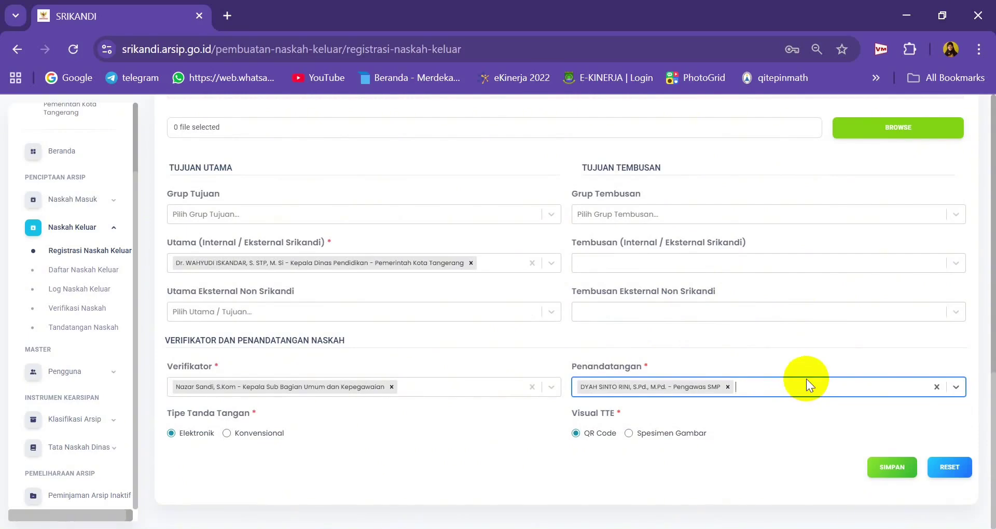
type("bagio")
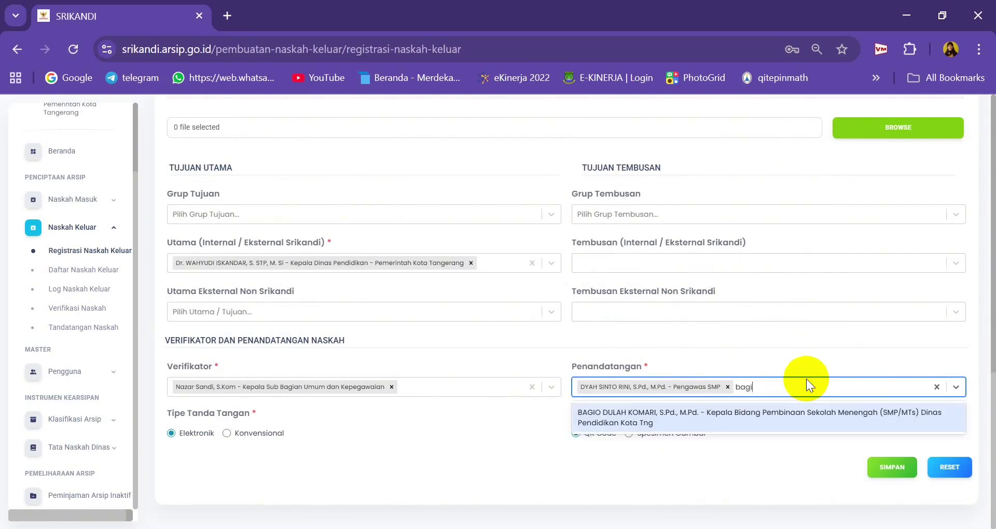
left_click(762, 418)
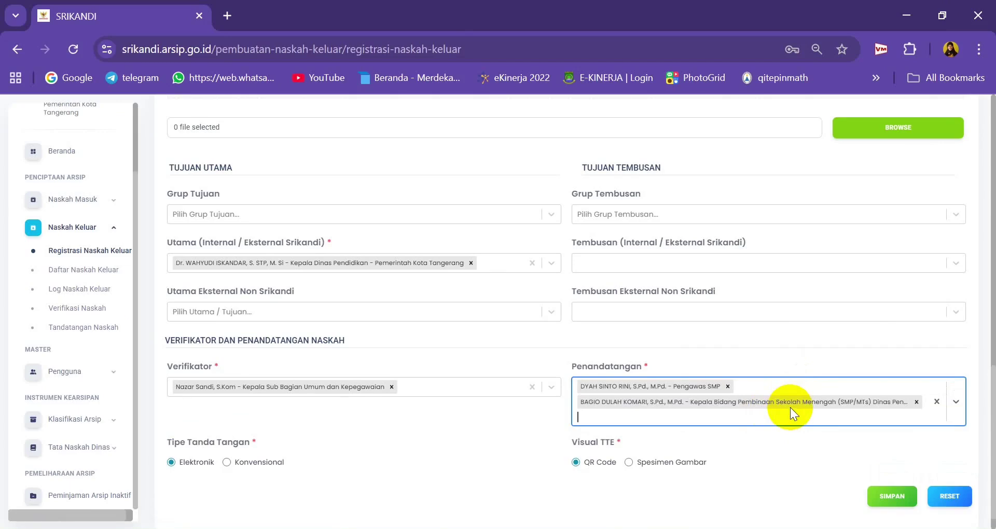
type("wahy")
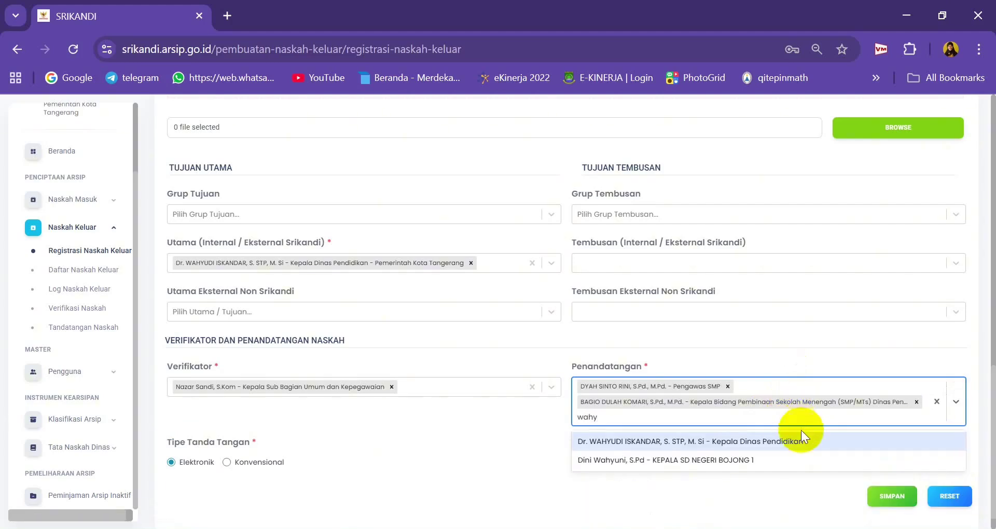
left_click(764, 438)
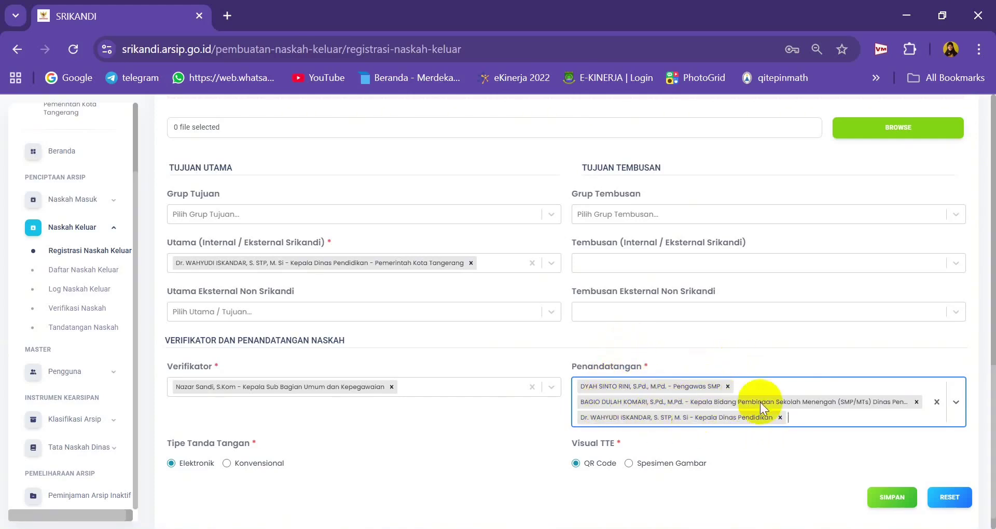
scroll(761, 397, "down", 1)
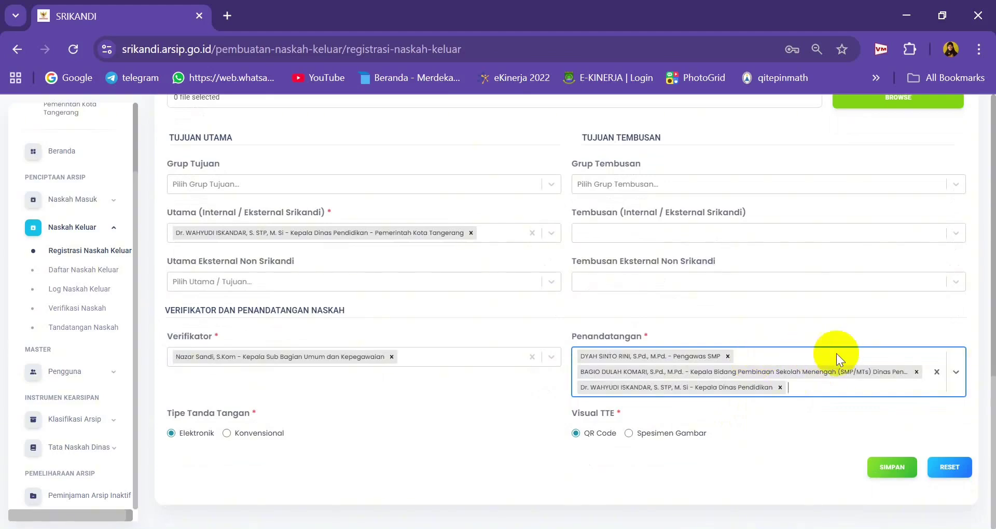
Review the completed Naskah Keluar form from the document details through to the recipient, verifier and signatories.
left_click(888, 458)
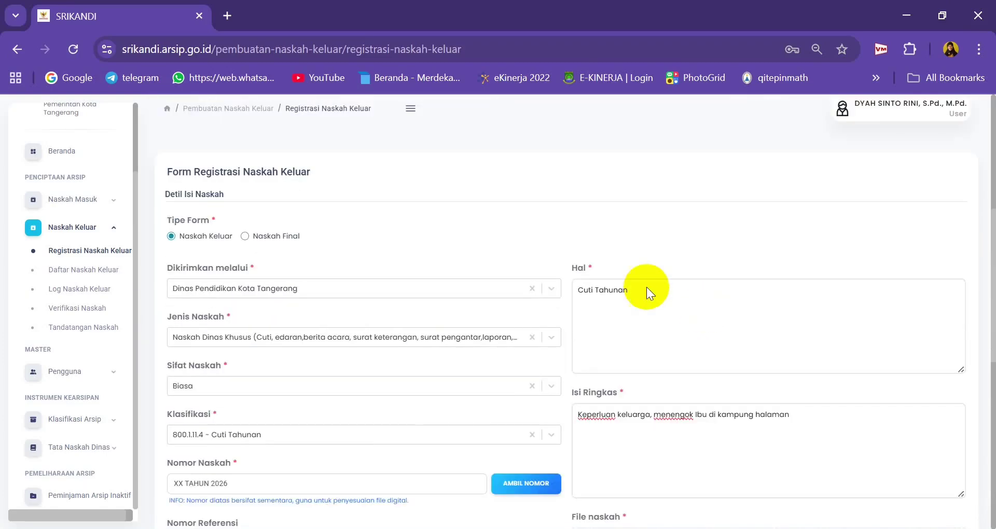
scroll(647, 287, "down", 12)
scroll(778, 447, "up", 2)
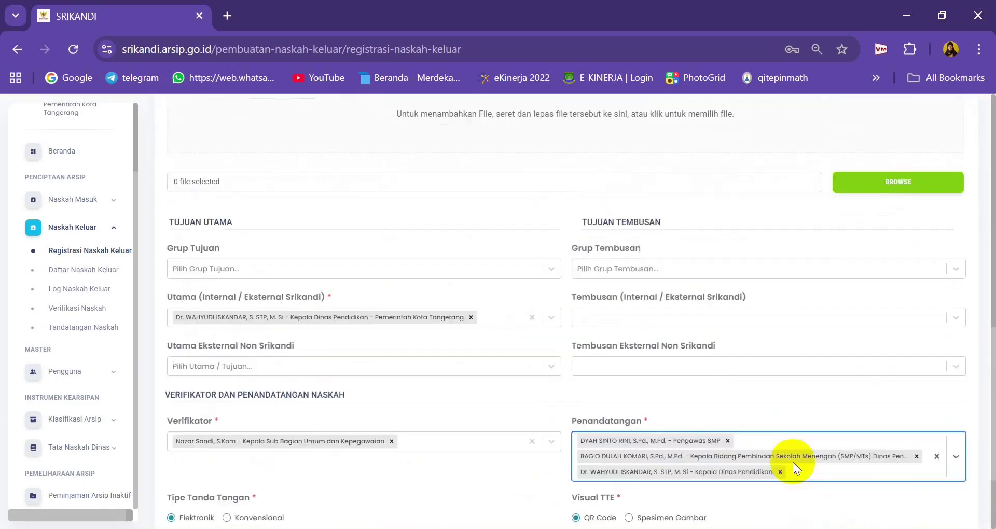
scroll(792, 462, "down", 2)
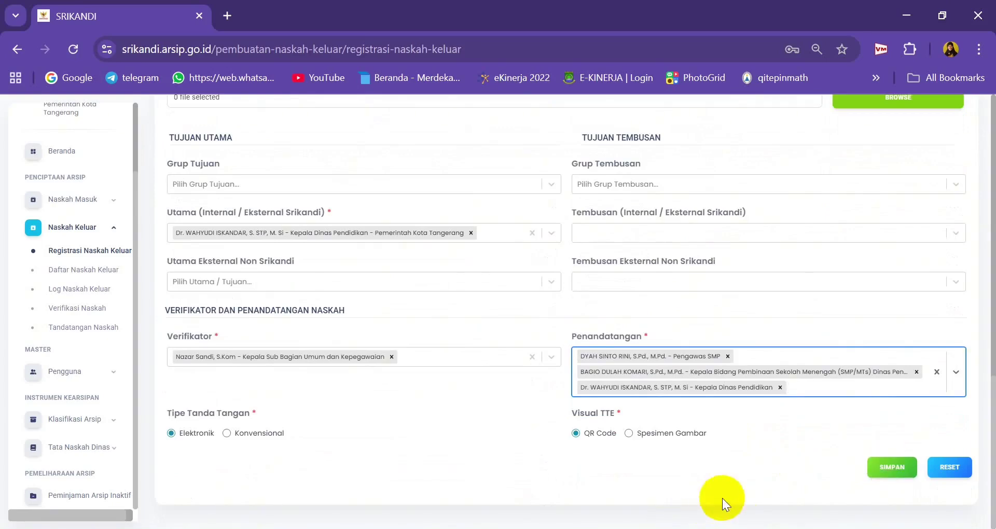
left_click(639, 528)
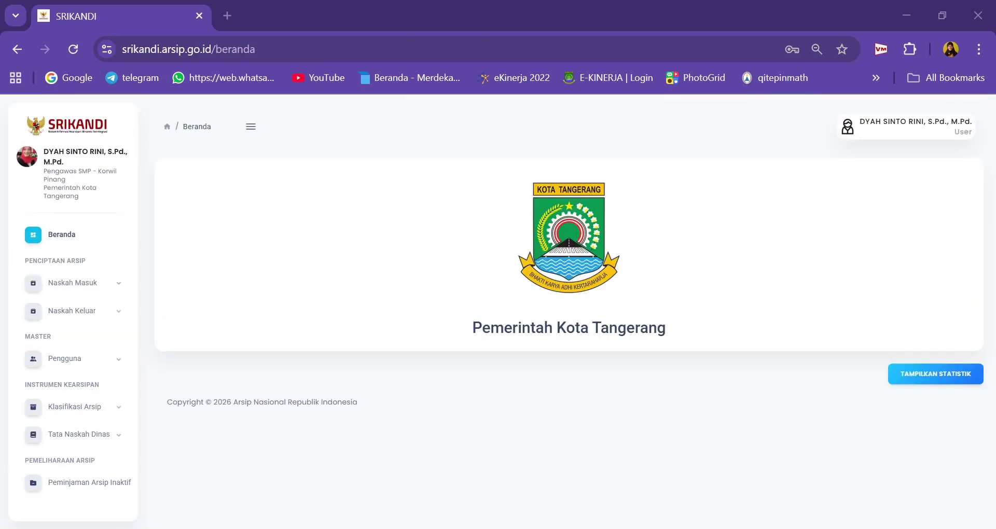
Open the Daftar Penandatangan in the Pengguna master data and examine the listed signatories and the name filter.
left_click(74, 358)
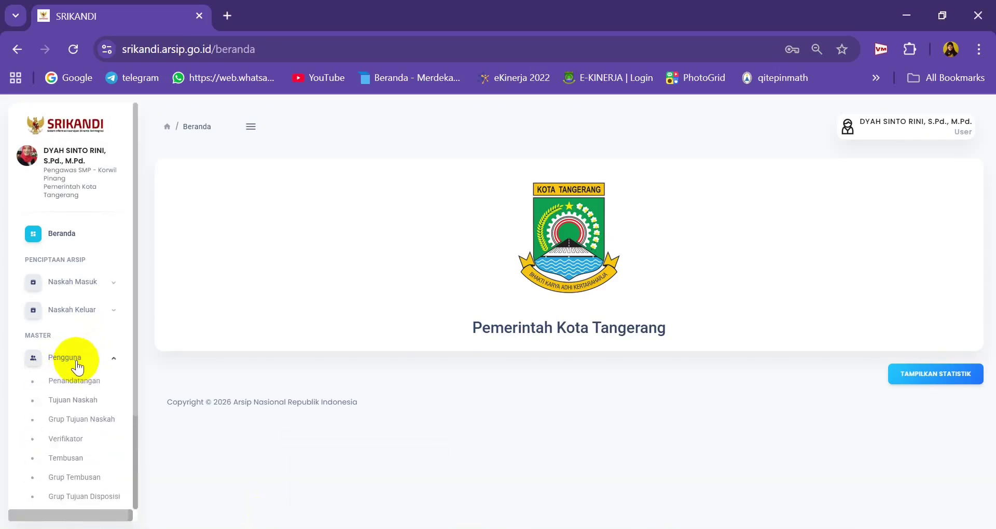
scroll(78, 358, "down", 2)
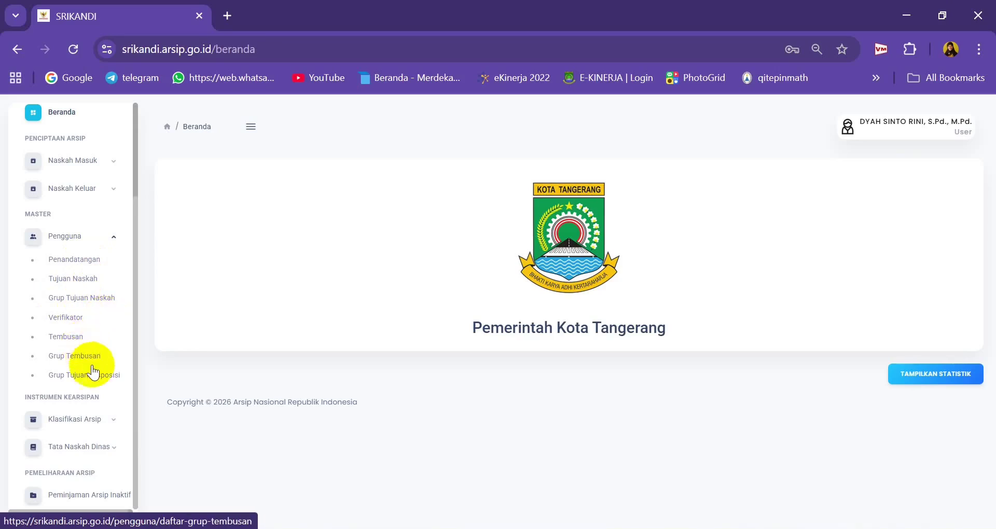
scroll(96, 311, "up", 2)
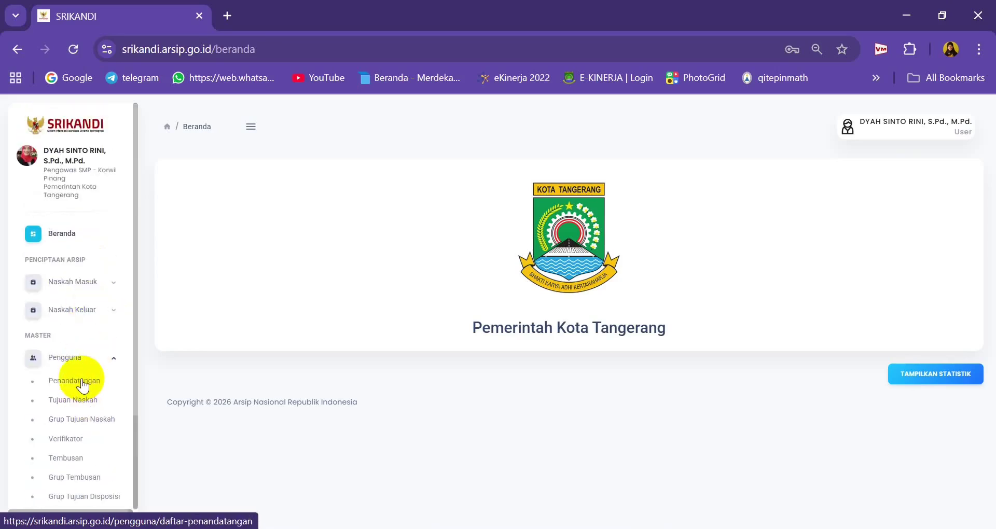
left_click(81, 382)
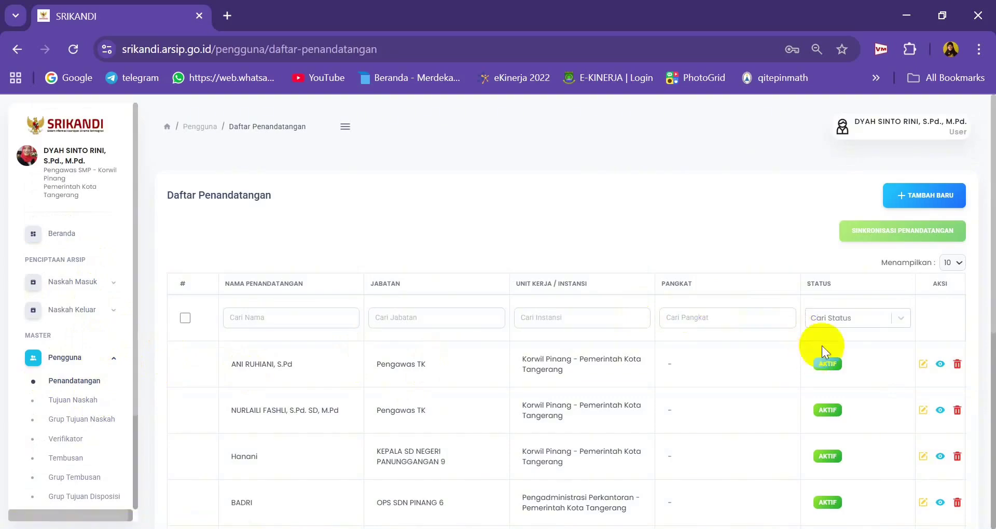
scroll(835, 352, "down", 7)
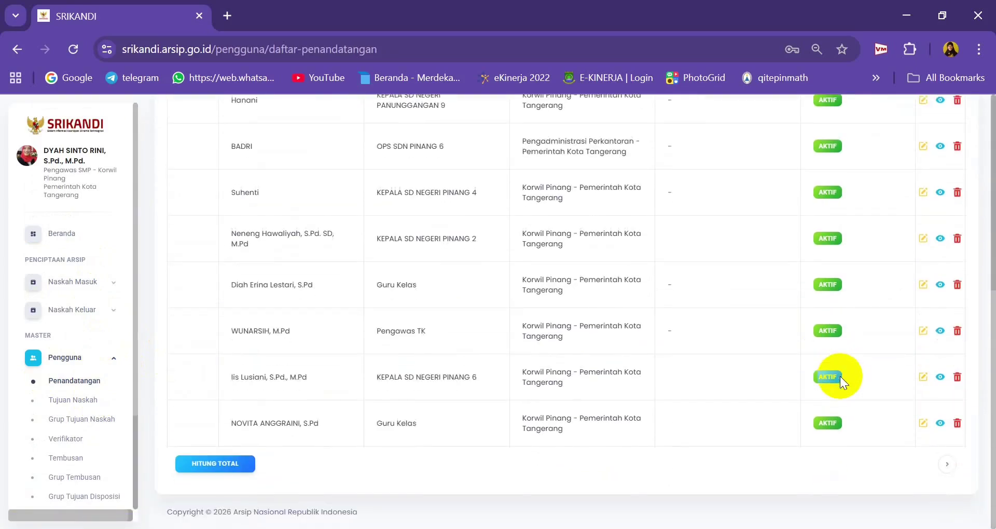
scroll(841, 380, "up", 7)
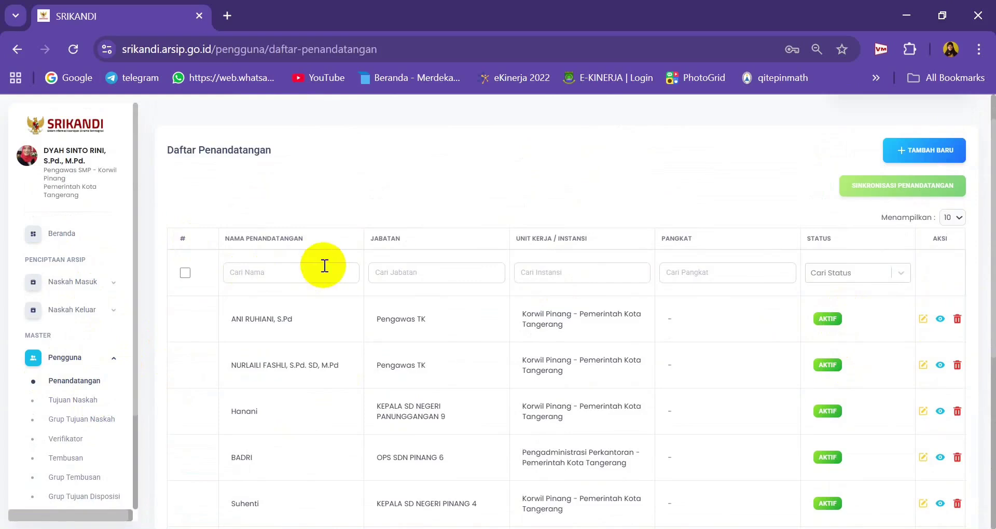
left_click(290, 273)
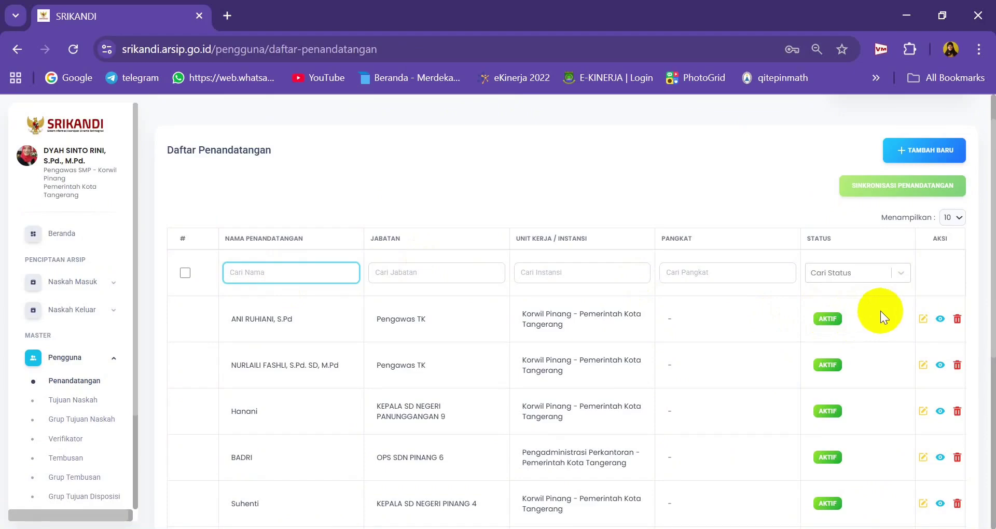
scroll(879, 310, "up", 1)
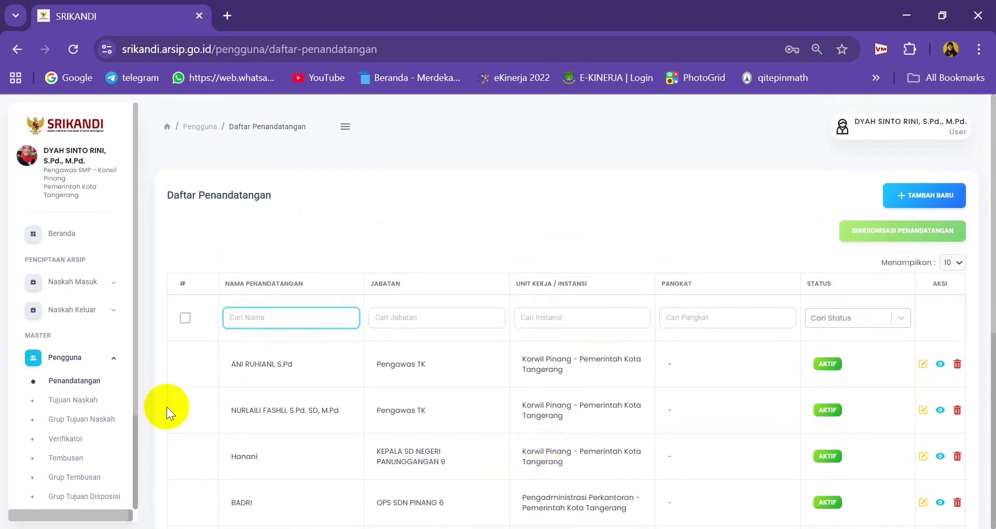
Show the Daftar Naskah Keluar and open the details of the Cuti Tahunan document numbered 8 TAHUN 2026.
scroll(493, 513, "down", 3)
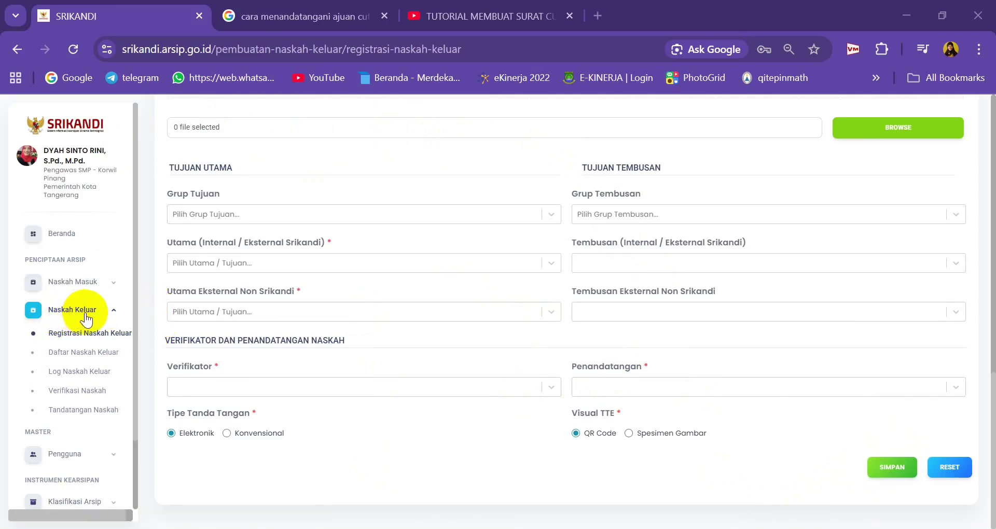
left_click(85, 353)
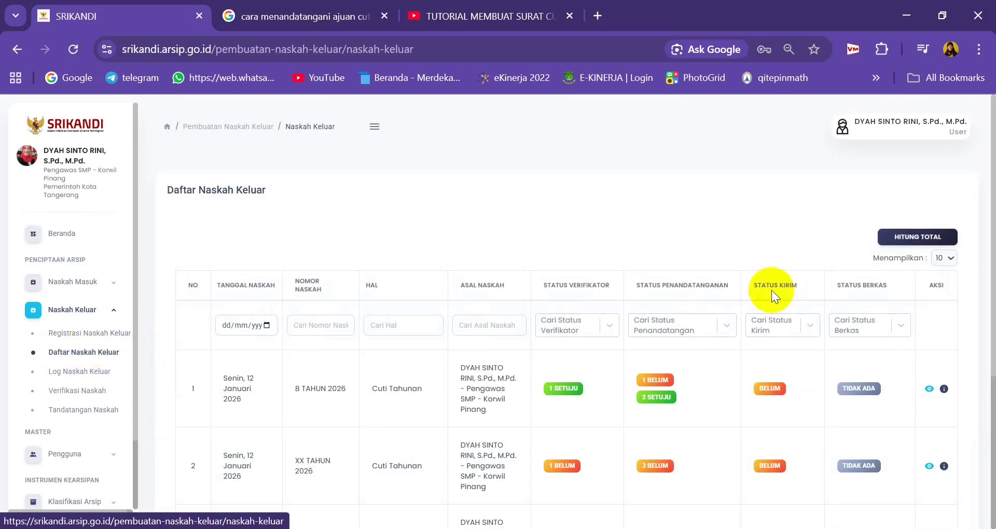
scroll(815, 250, "down", 5)
scroll(814, 250, "up", 5)
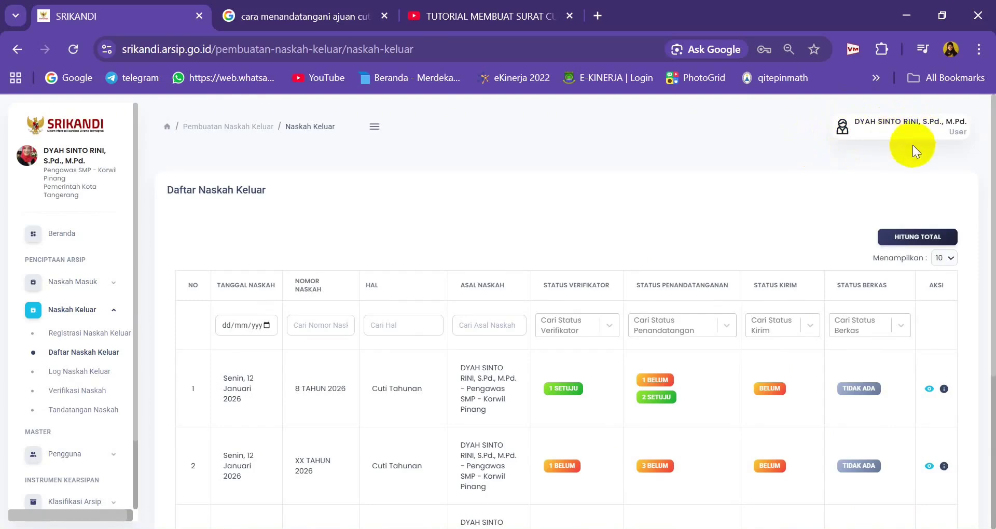
left_click(927, 390)
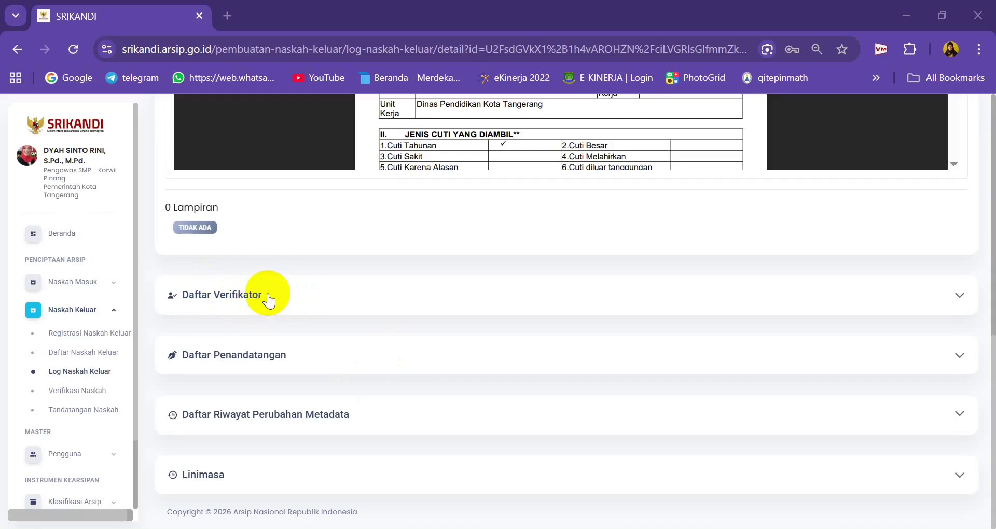
Expand the document's Daftar Verifikator and check the verifier's approval status.
left_click(235, 296)
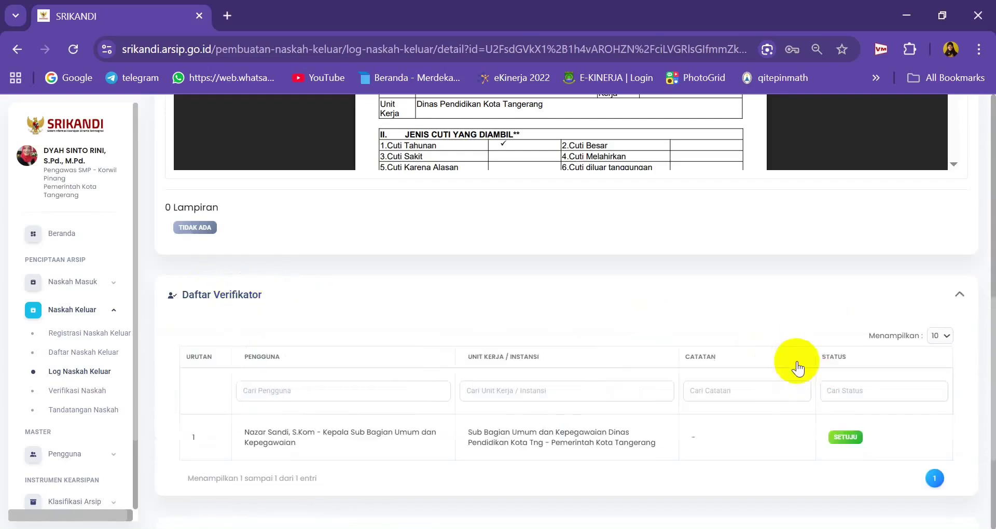
scroll(854, 391, "down", 3)
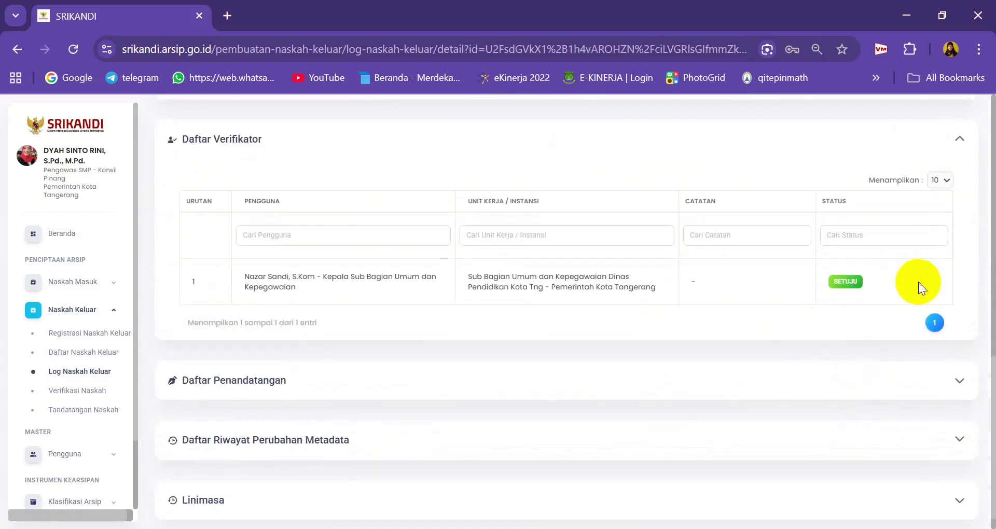
scroll(230, 383, "down", 1)
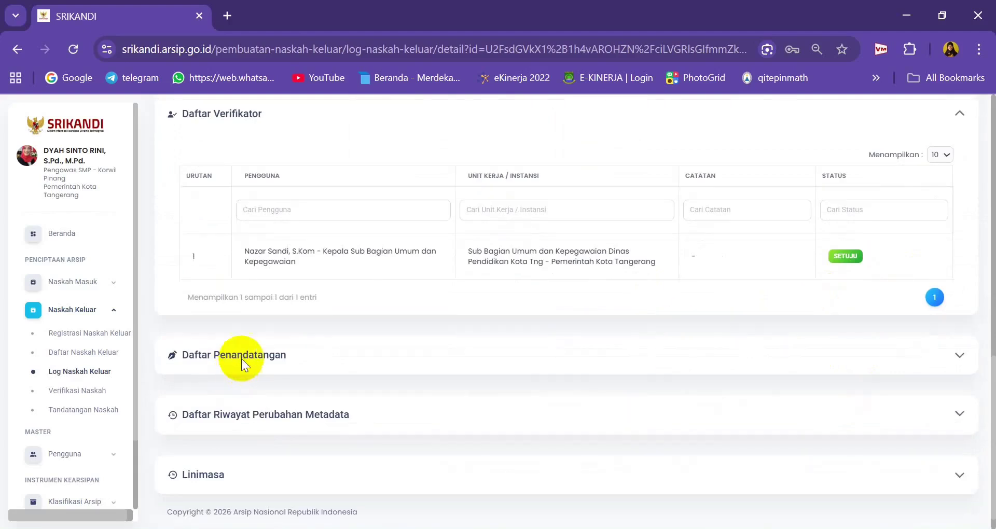
Expand the document's Daftar Penandatangan and check each signatory's approval status.
double_click(244, 356)
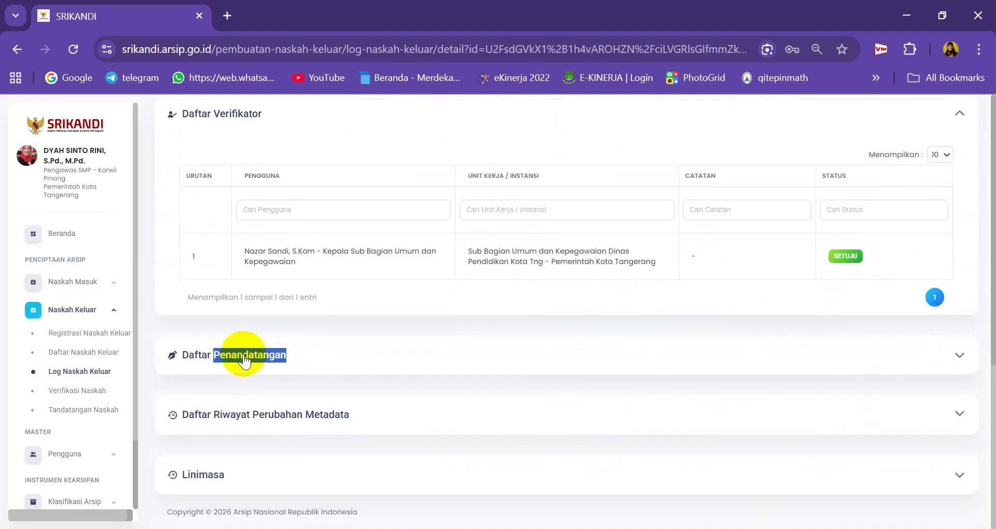
left_click(204, 361)
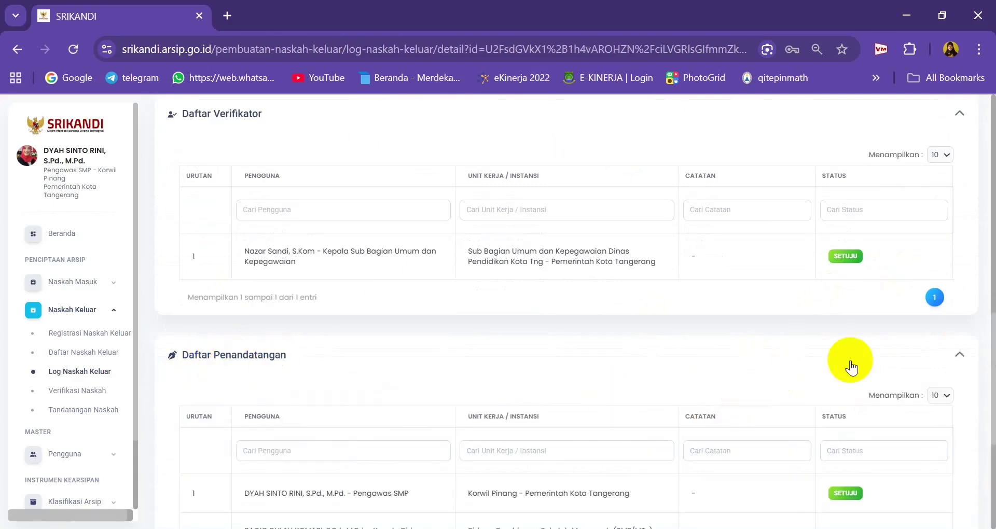
scroll(899, 366, "down", 5)
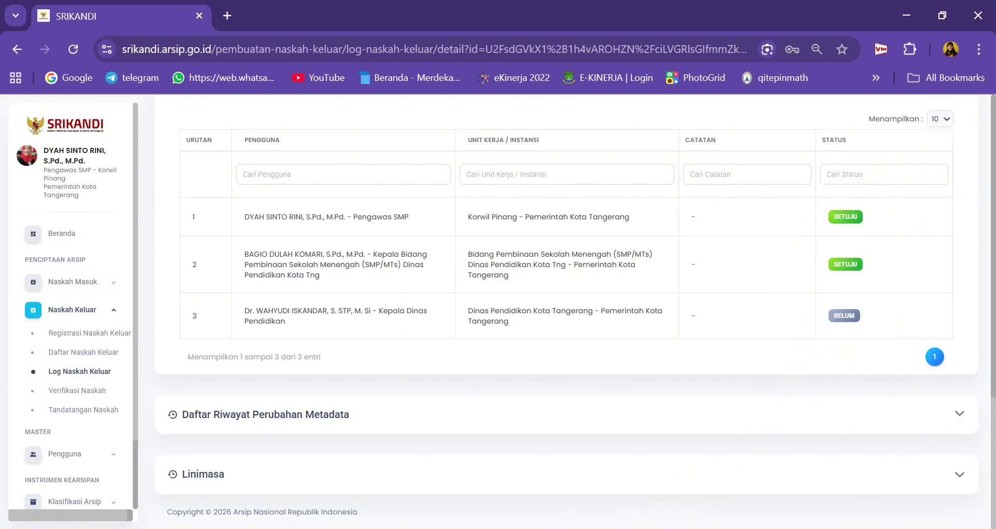
scroll(565, 311, "up", 2)
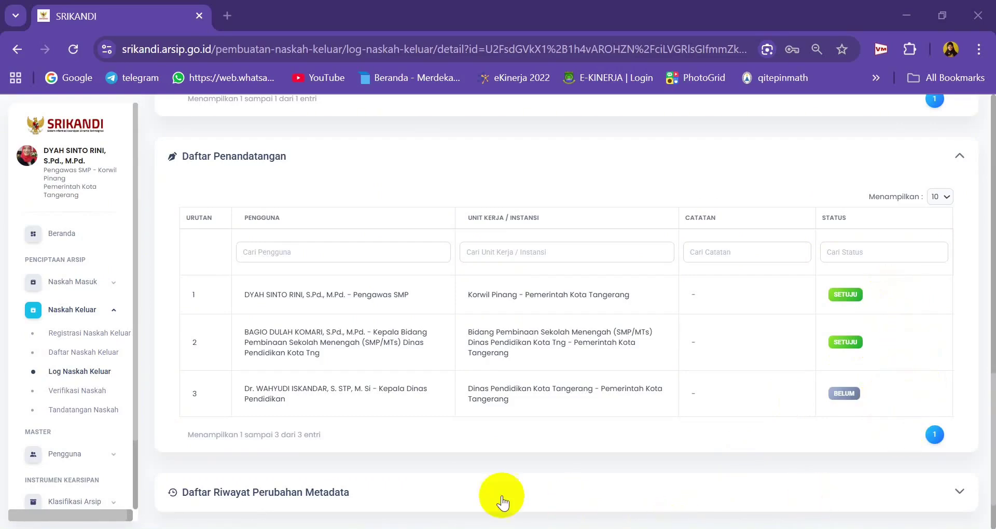
scroll(507, 498, "down", 2)
scroll(540, 484, "up", 2)
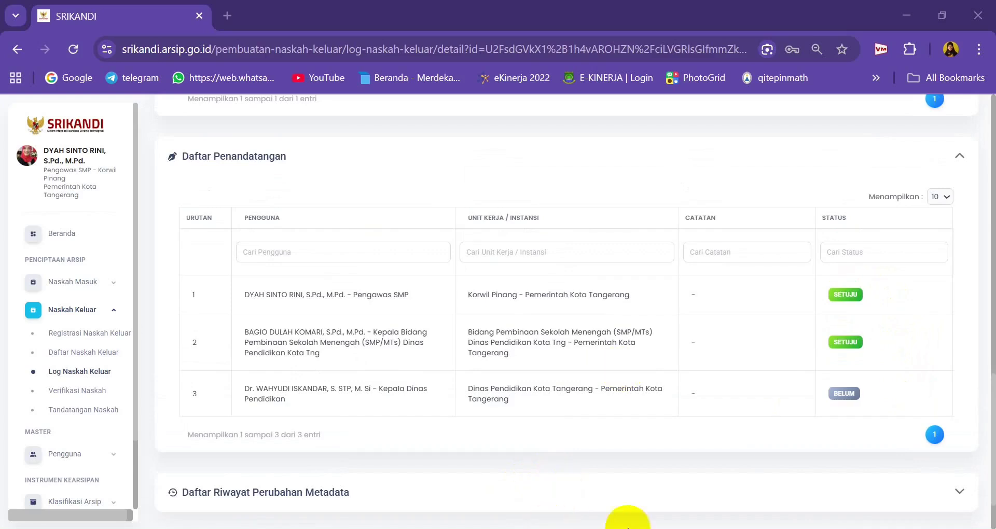